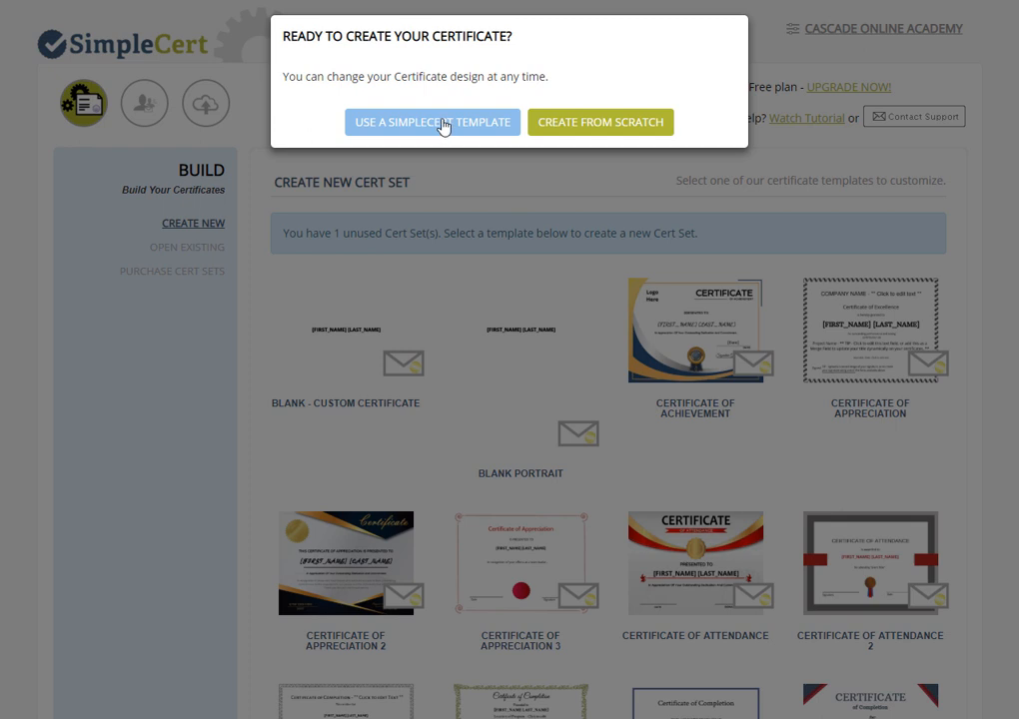
# Step: Start a new certificate from a SimpleCert template, choosing Certificate of Attendance, and open the certificate for editing
pyautogui.click(443, 123)
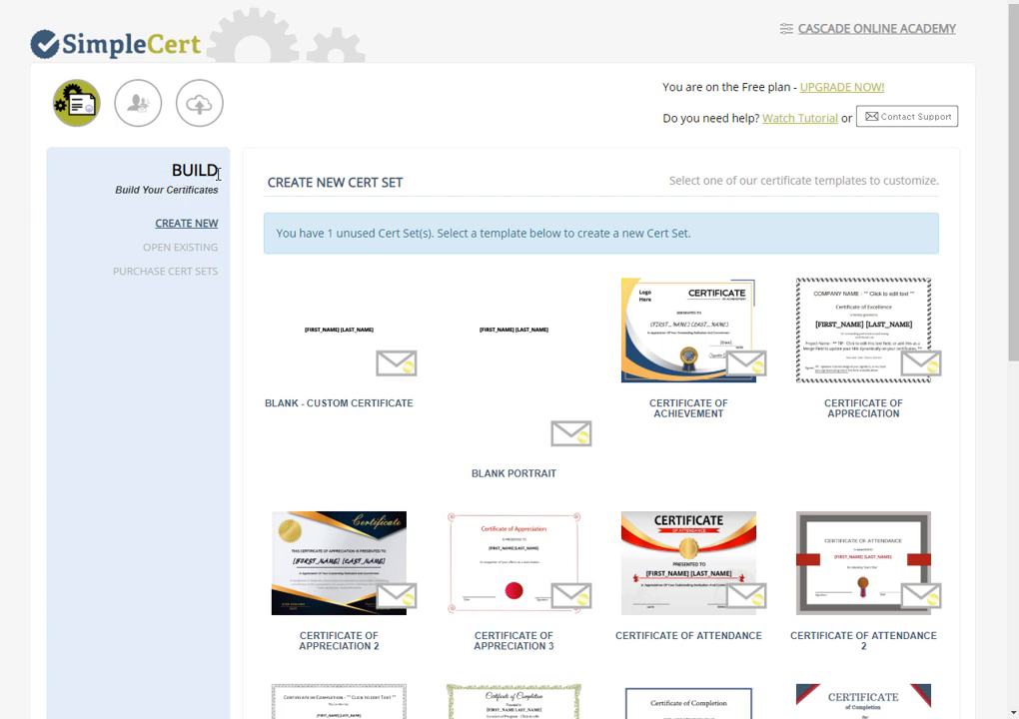
pyautogui.moveTo(219, 175); pyautogui.dragTo(153, 173)
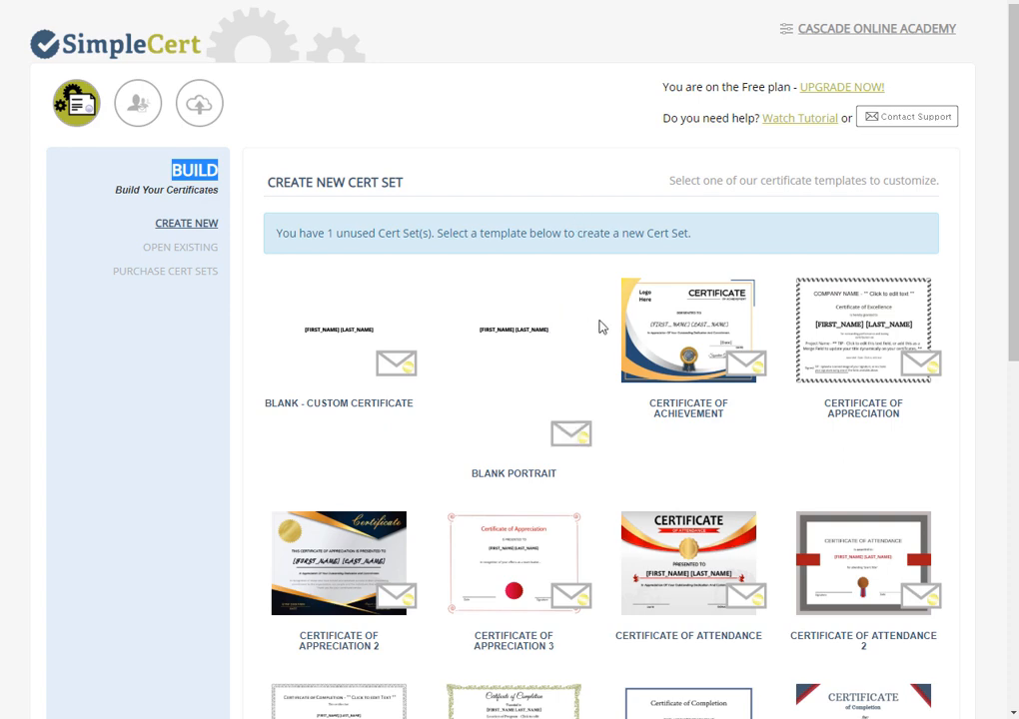
pyautogui.scroll(-5, 598, 327)
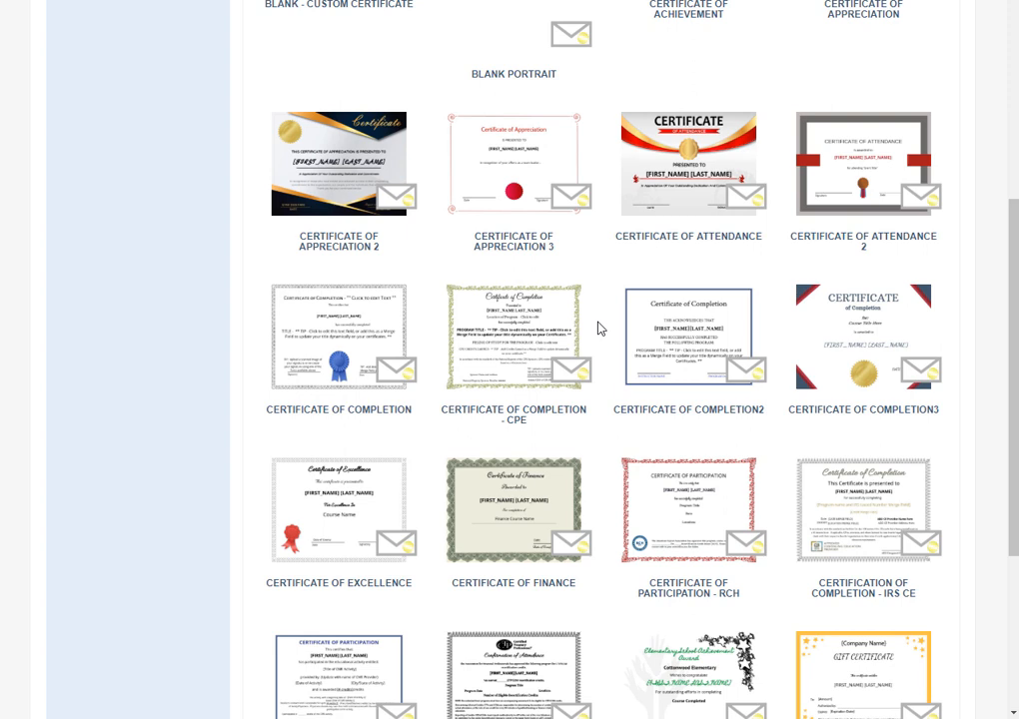
pyautogui.scroll(4, 598, 327)
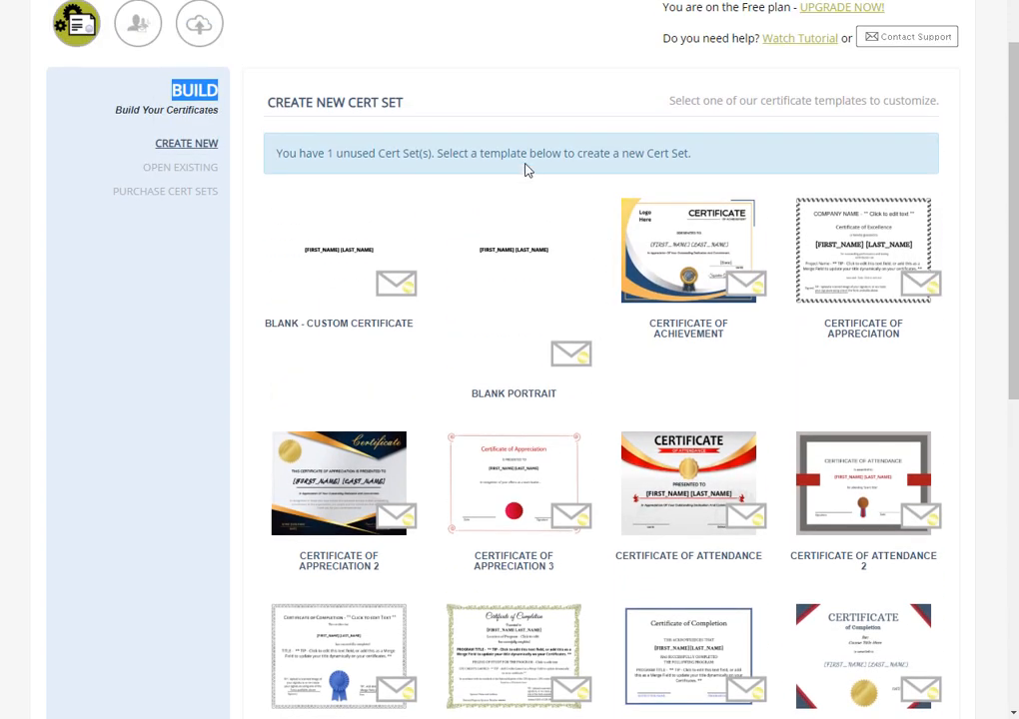
pyautogui.moveTo(347, 258)
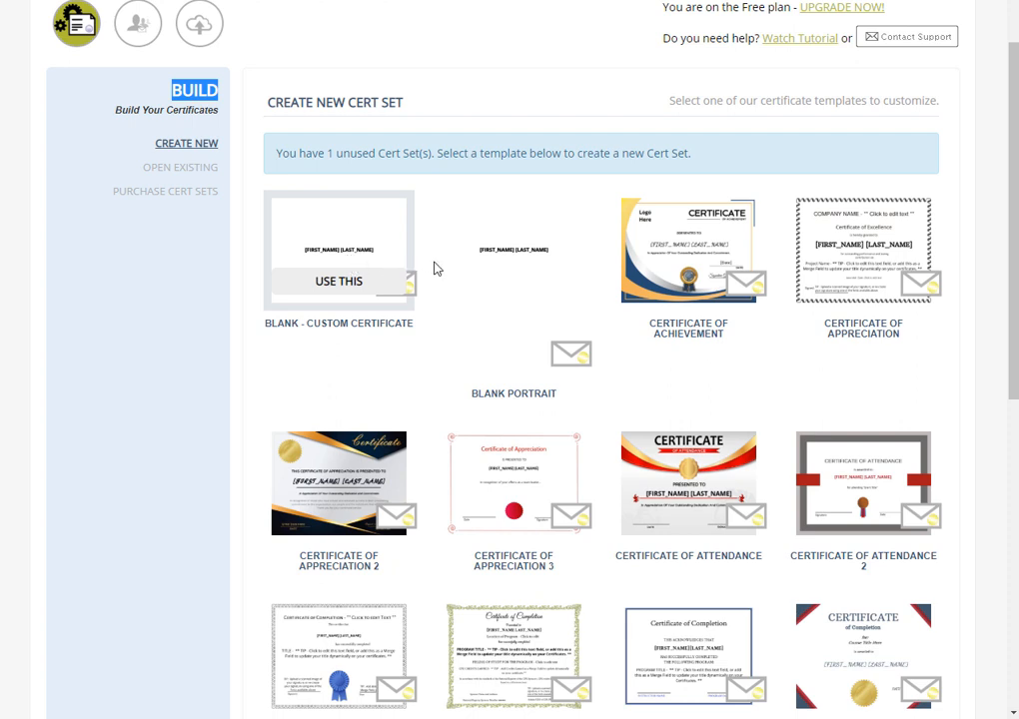
pyautogui.moveTo(507, 271)
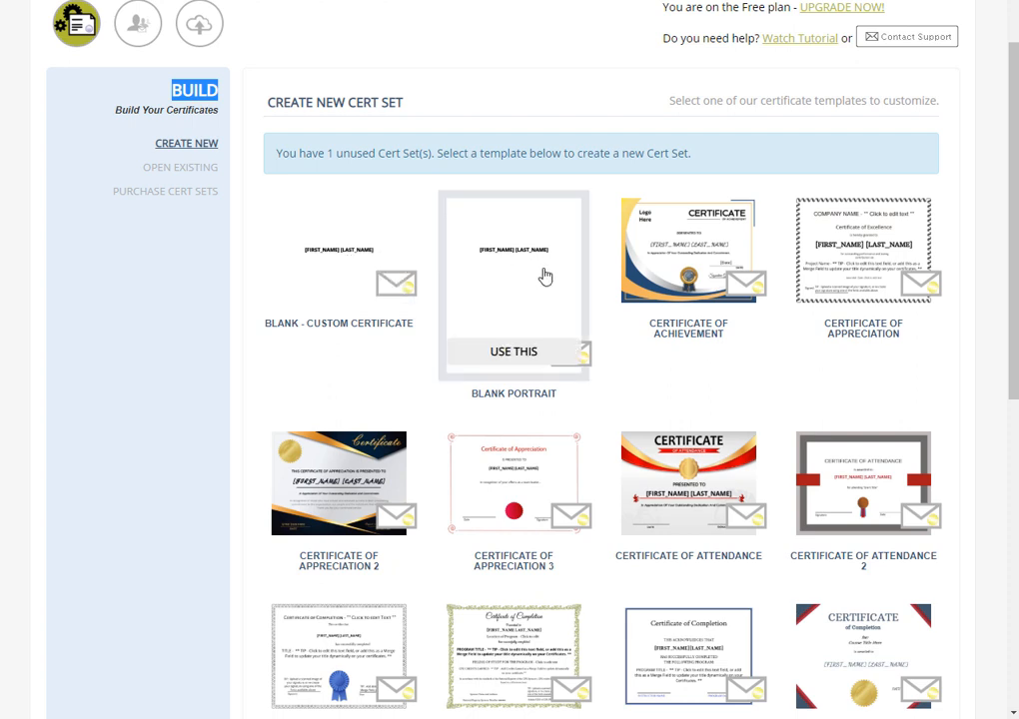
pyautogui.scroll(-2, 545, 277)
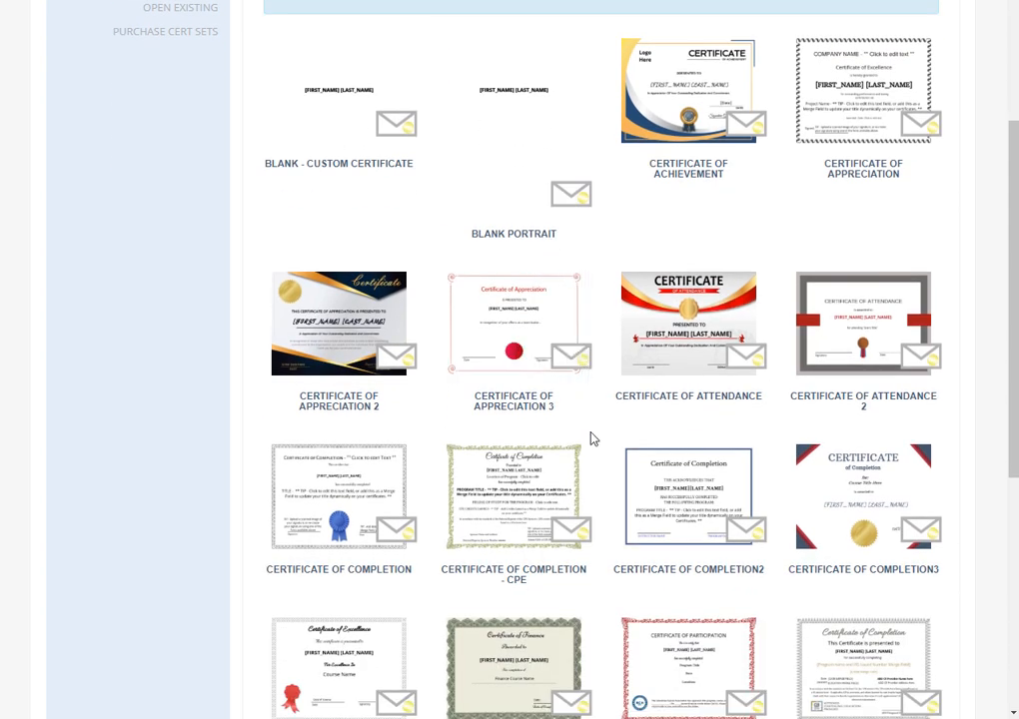
pyautogui.scroll(-4, 589, 440)
pyautogui.scroll(4, 590, 443)
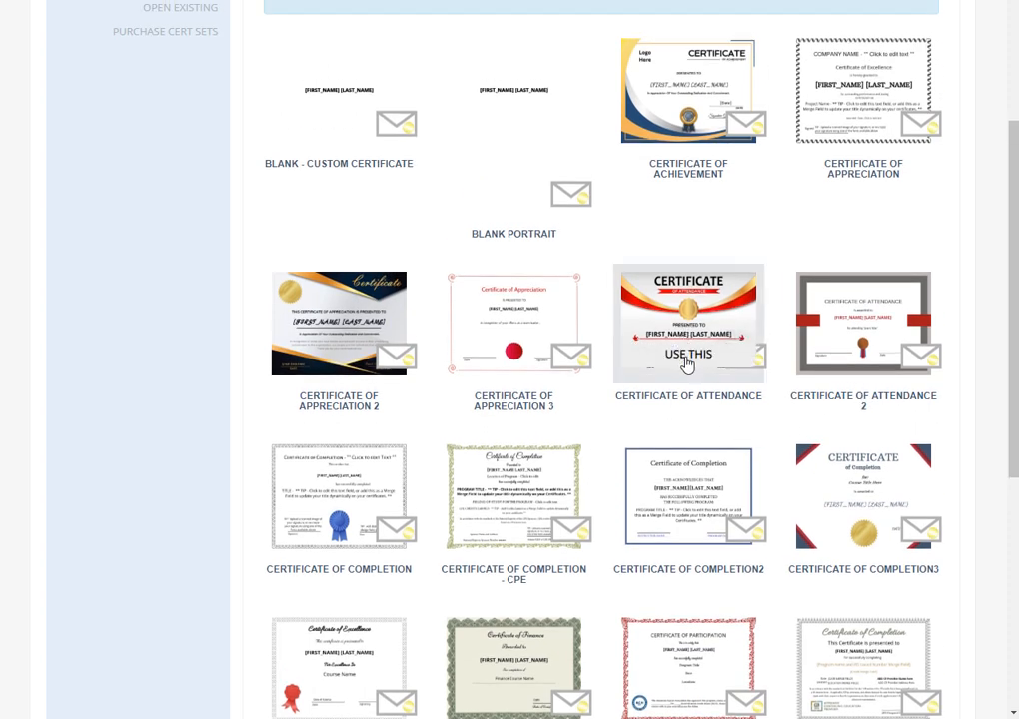
pyautogui.click(687, 355)
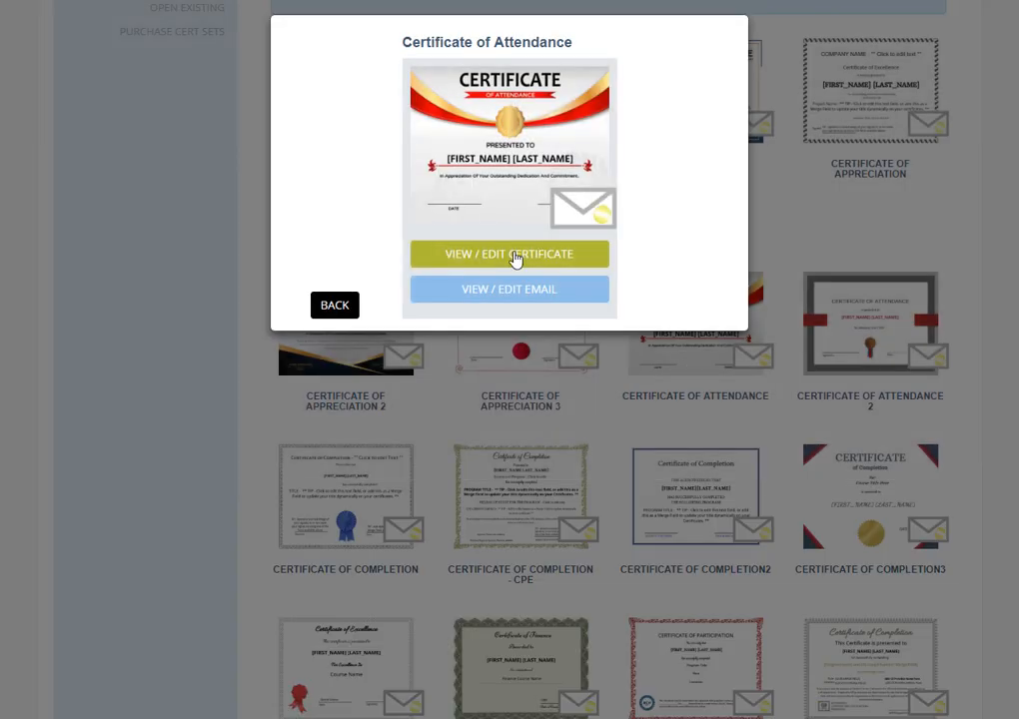
pyautogui.click(514, 256)
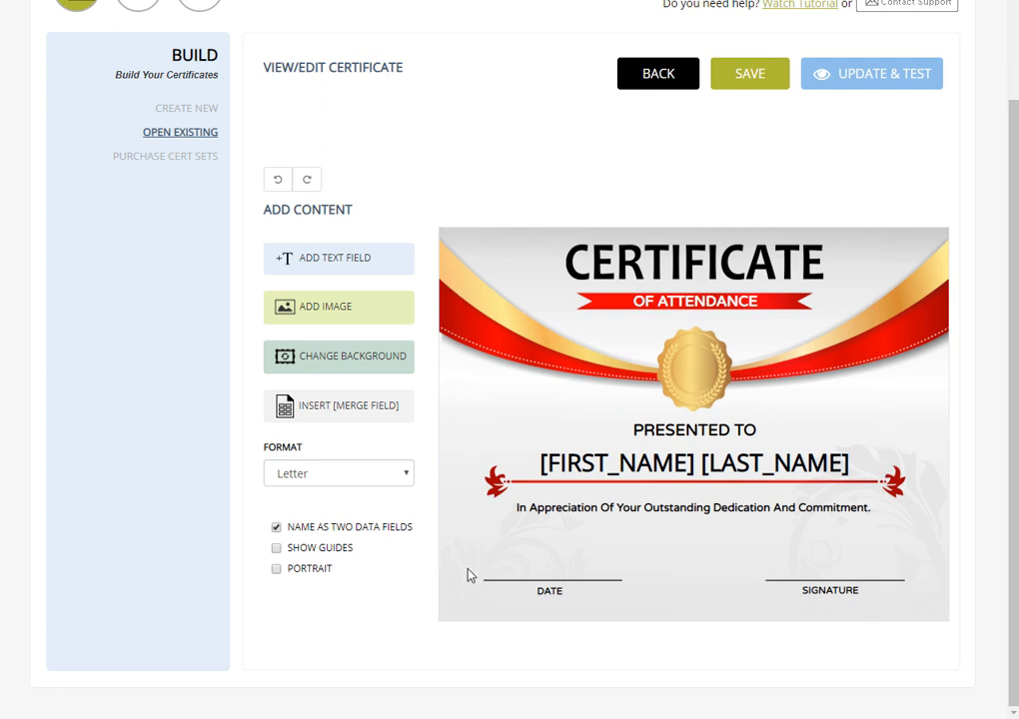
# Step: Try the A4 page format on the certificate and switch it back to Letter
pyautogui.click(405, 476)
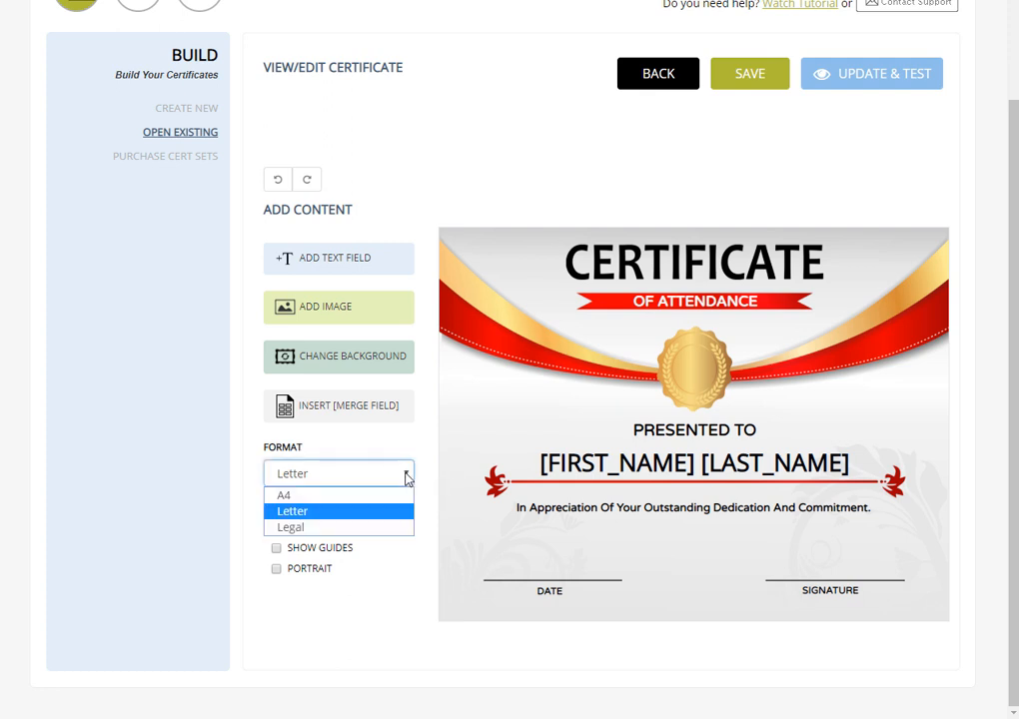
pyautogui.click(333, 496)
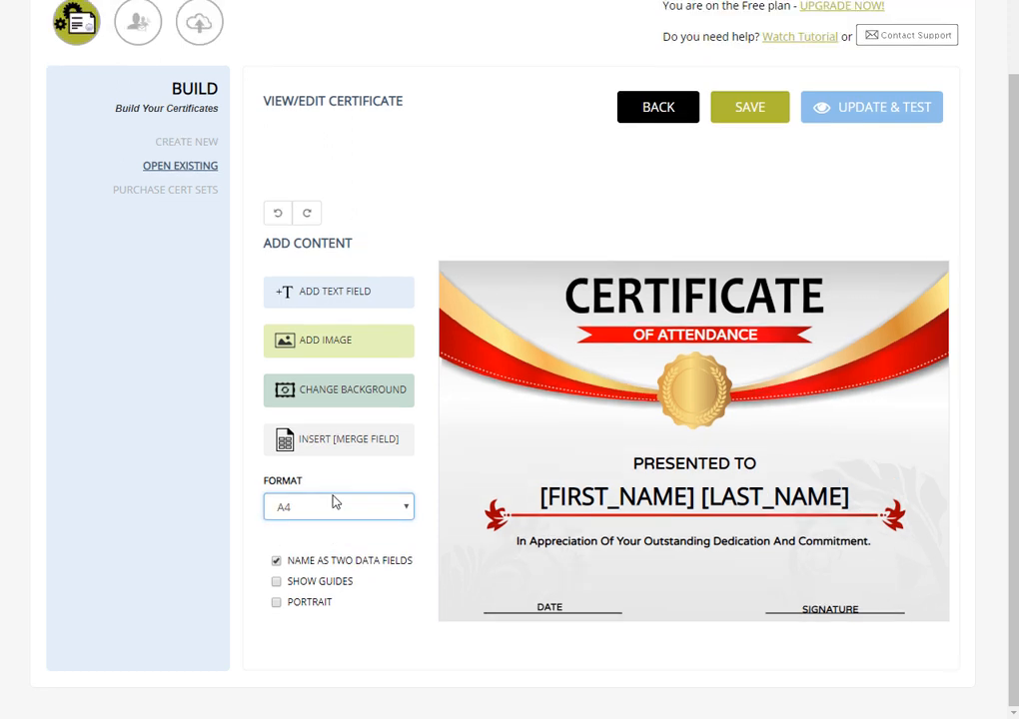
pyautogui.click(408, 507)
pyautogui.click(387, 545)
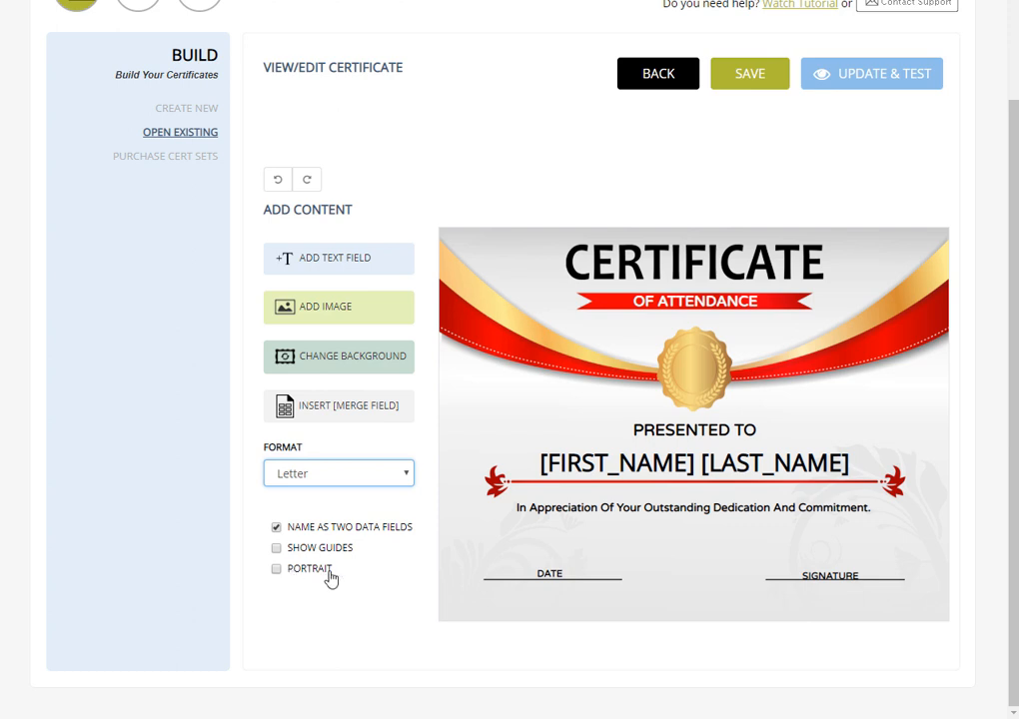
pyautogui.click(404, 473)
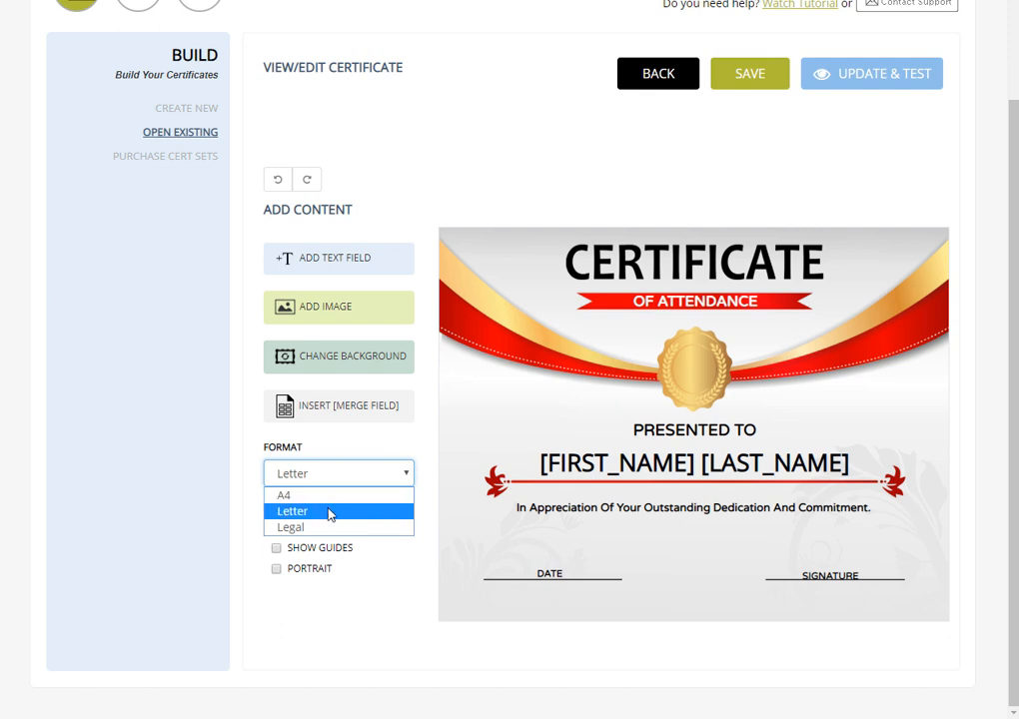
pyautogui.click(426, 513)
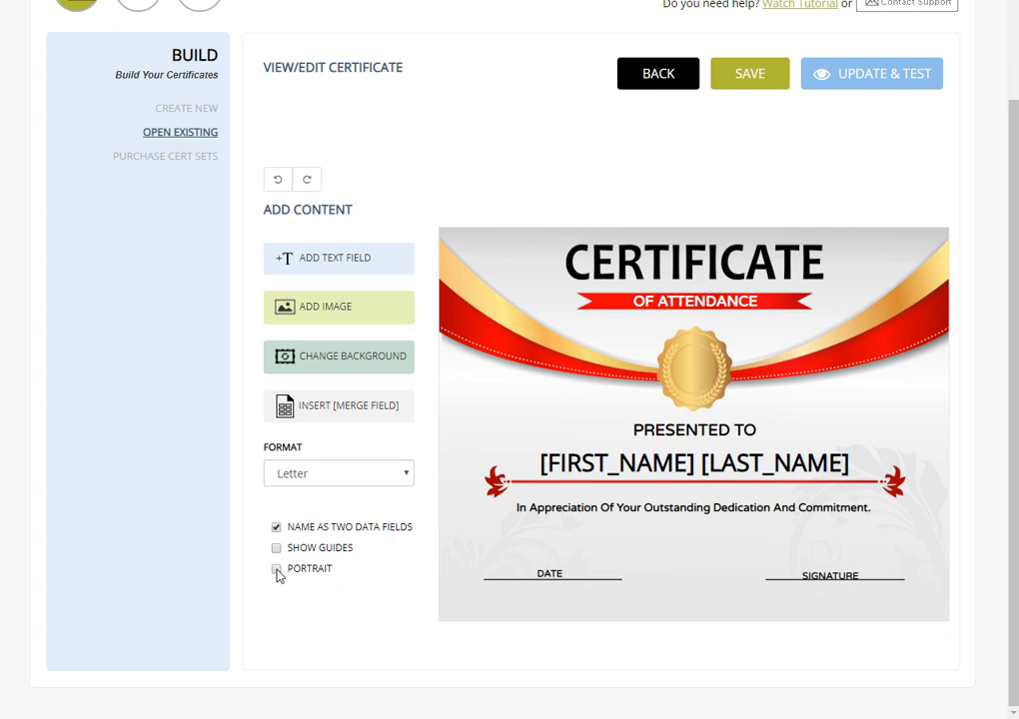
pyautogui.moveTo(340, 580); pyautogui.dragTo(303, 569)
pyautogui.click(426, 516)
# Step: Examine which certificate elements can be edited by selecting the banner text, seal, PRESENTED TO line, name fields and appreciation line in turn
pyautogui.click(705, 299)
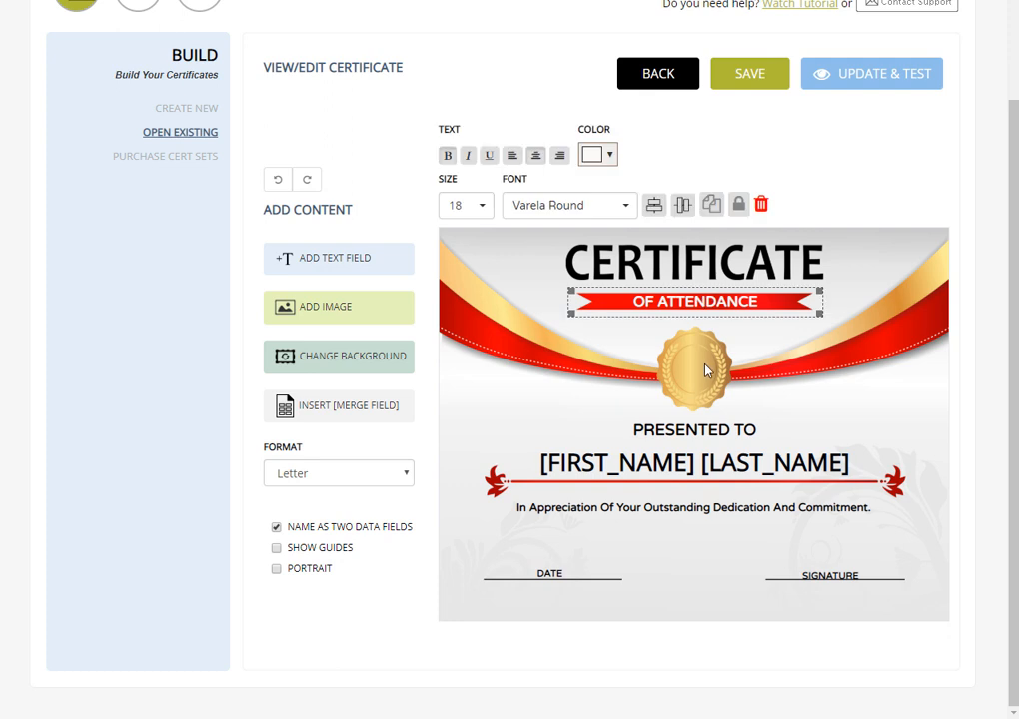
pyautogui.click(696, 375)
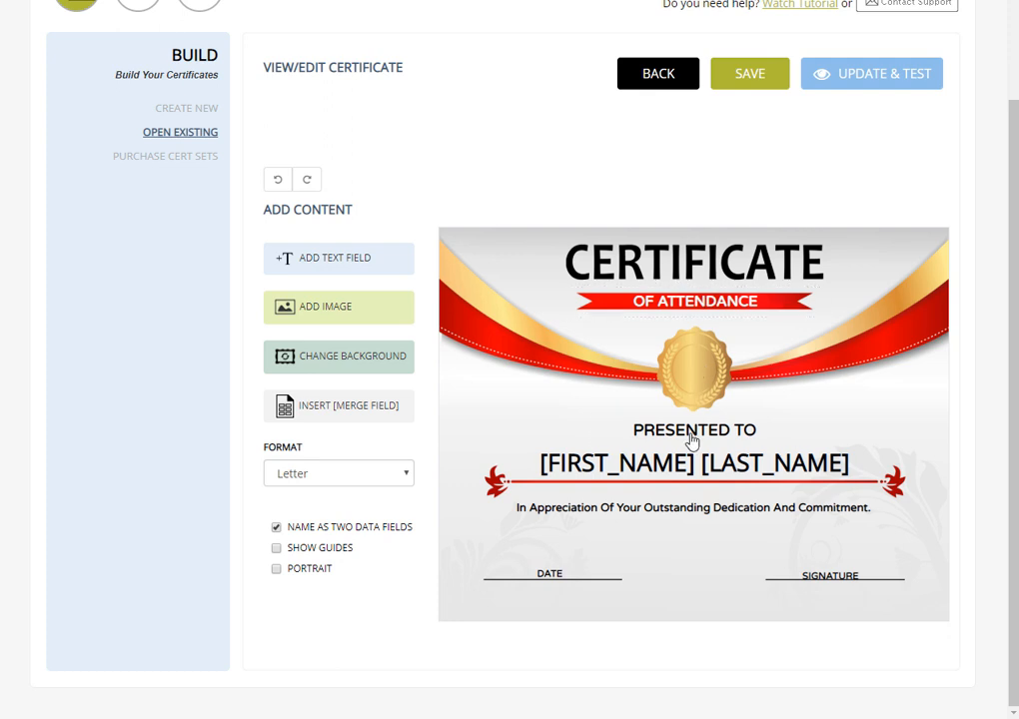
pyautogui.click(691, 441)
pyautogui.click(706, 479)
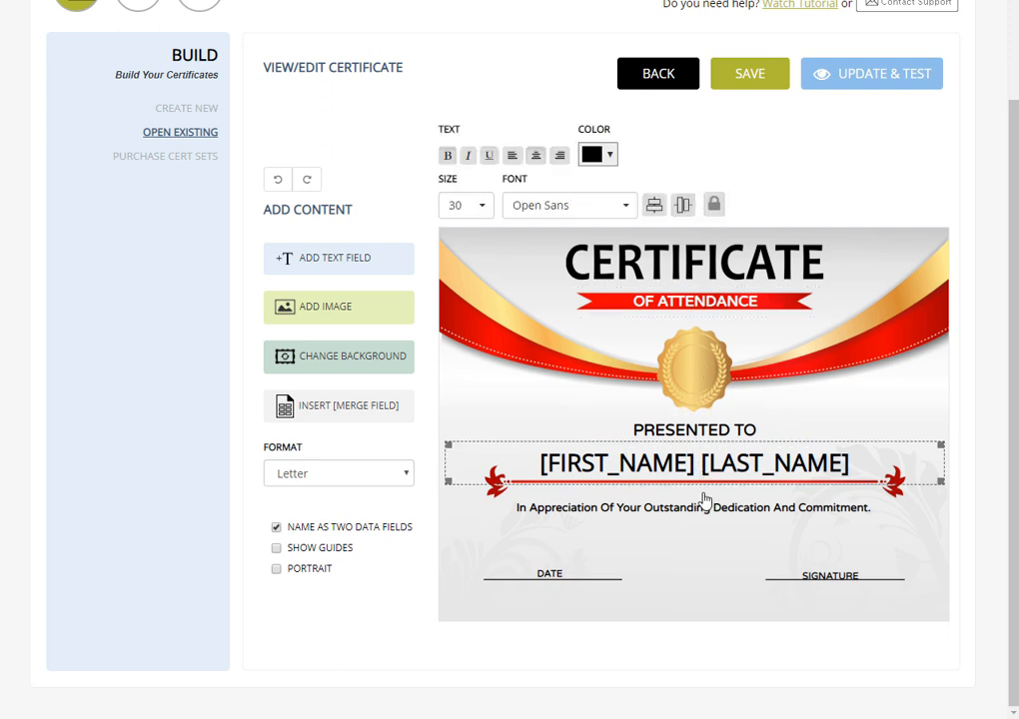
pyautogui.click(701, 511)
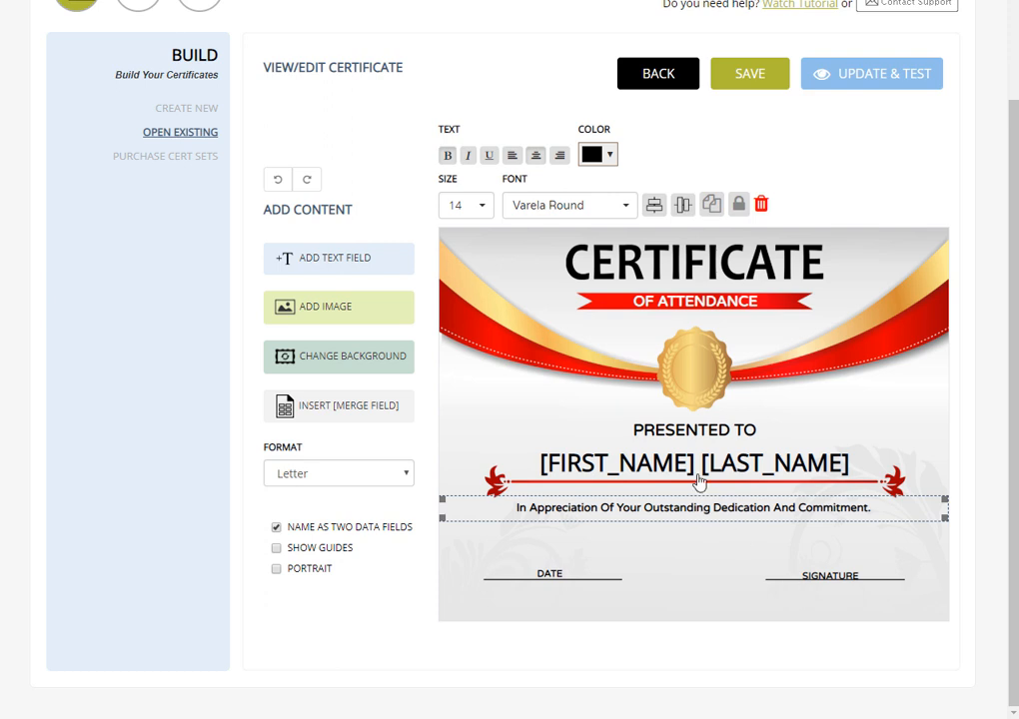
pyautogui.click(502, 387)
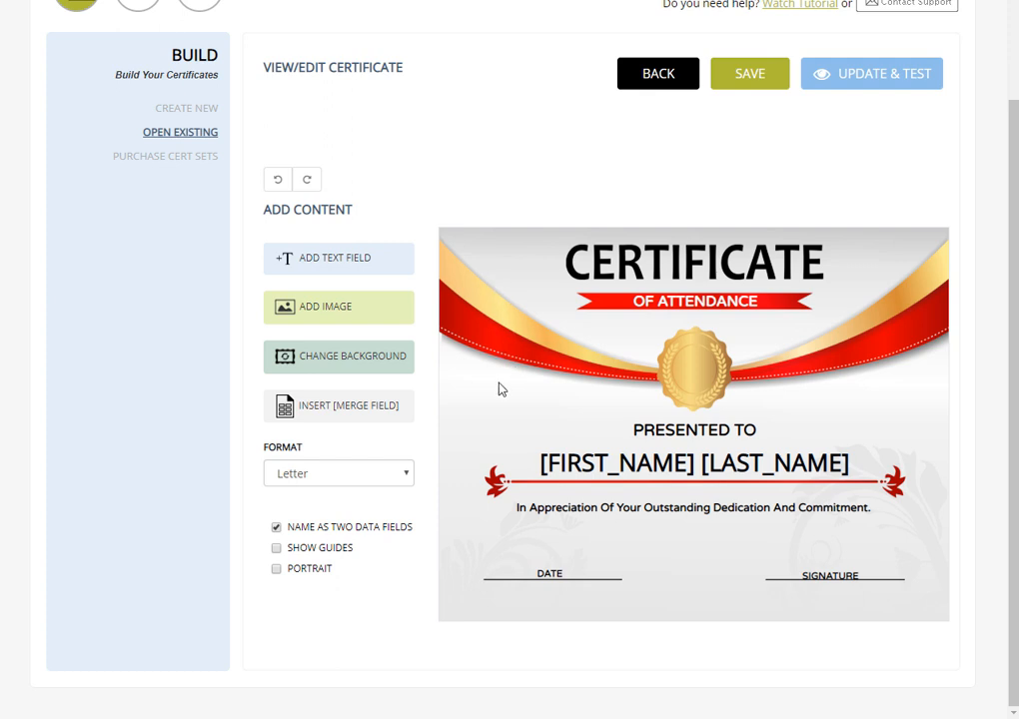
# Step: Browse the stock backgrounds and replace the certificate's background with the uploaded Certificate Backdrop image
pyautogui.click(339, 367)
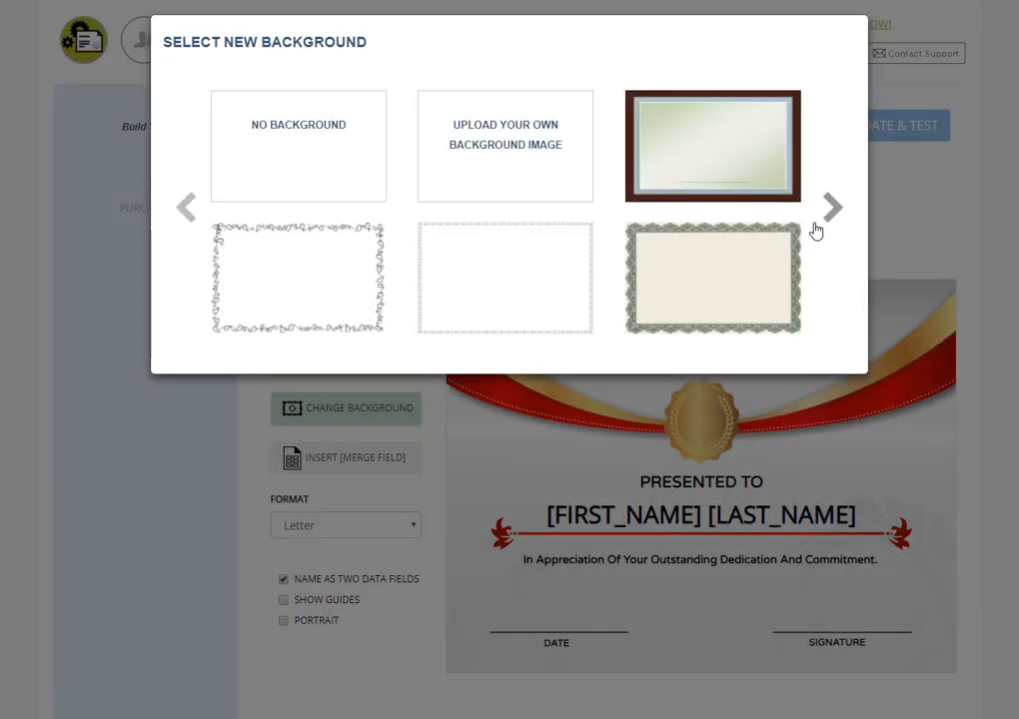
pyautogui.click(832, 210)
pyautogui.click(831, 209)
pyautogui.click(831, 209)
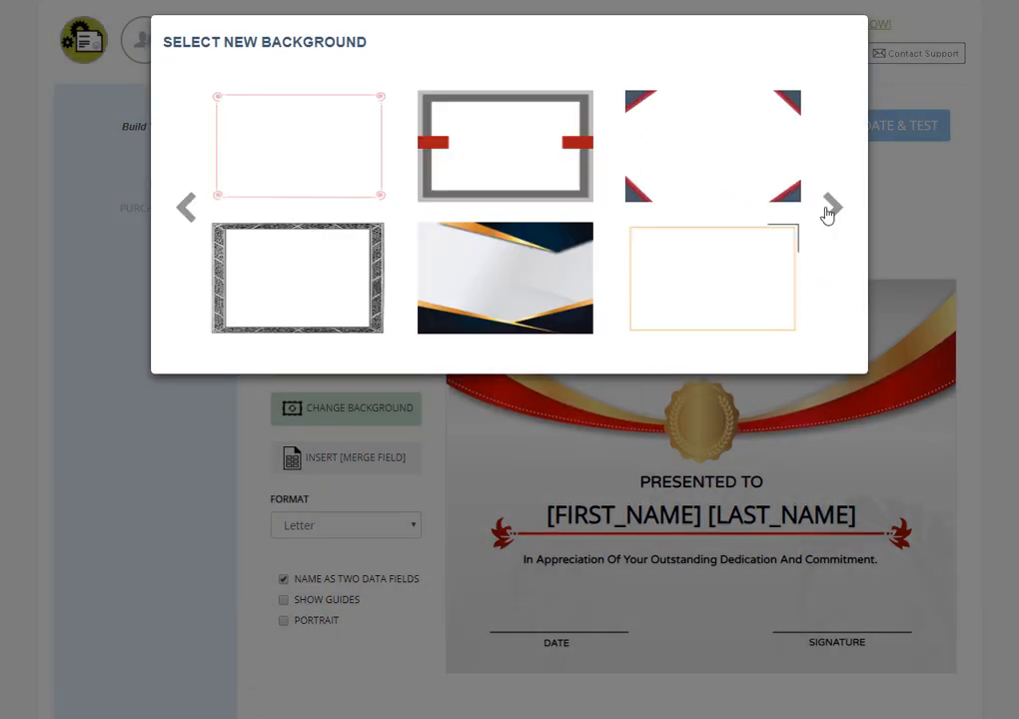
pyautogui.click(186, 214)
pyautogui.click(185, 213)
pyautogui.click(187, 215)
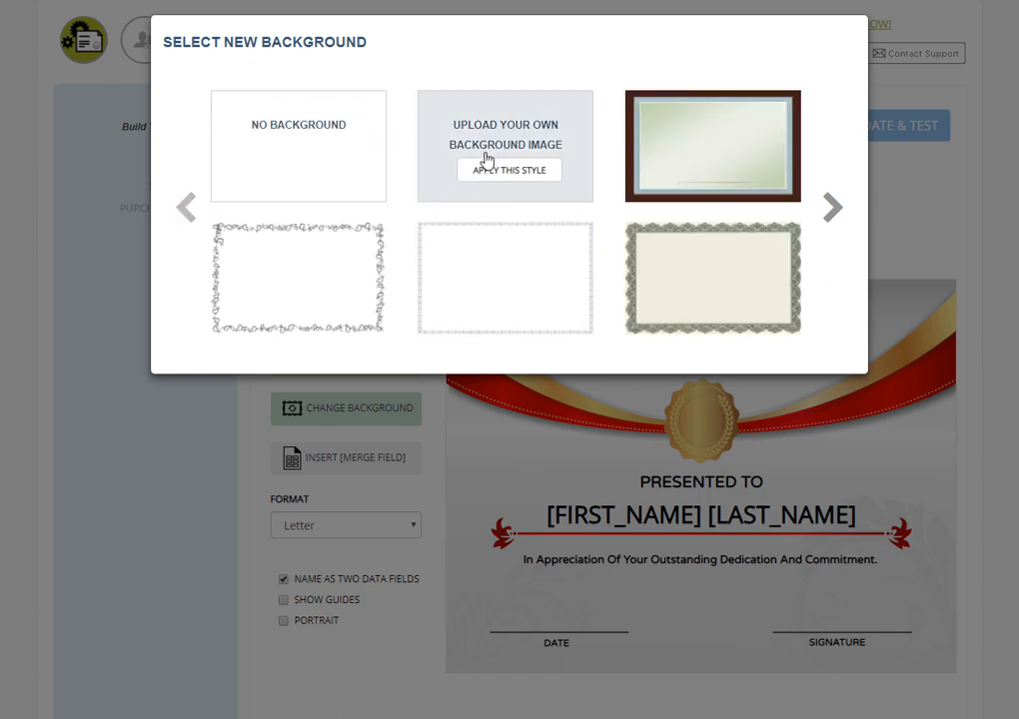
pyautogui.click(491, 172)
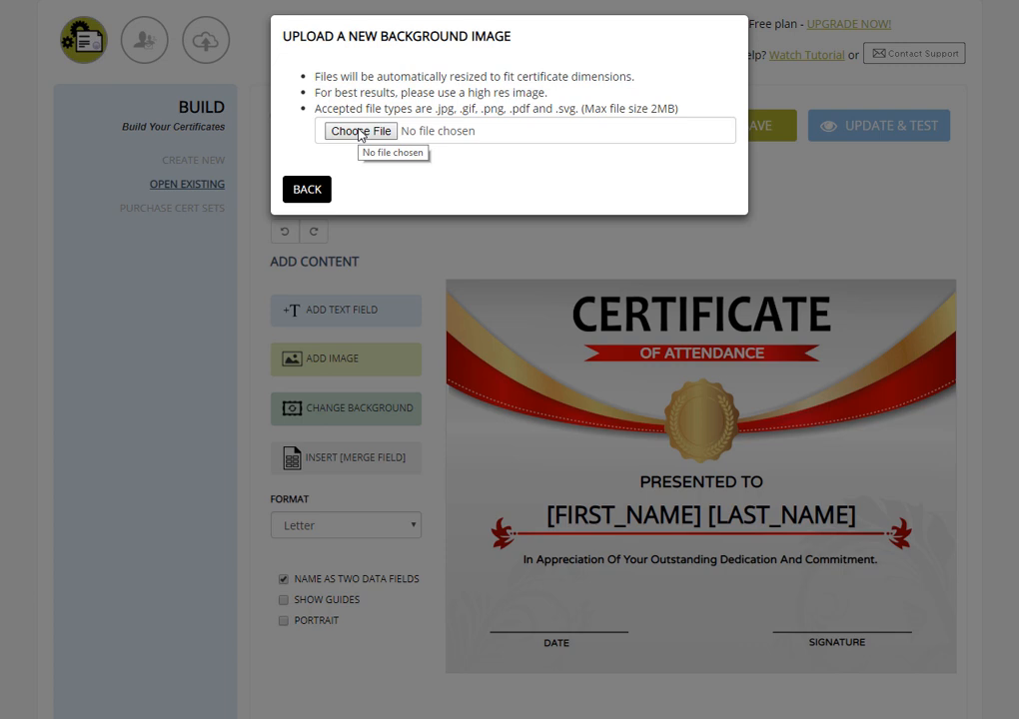
pyautogui.click(360, 131)
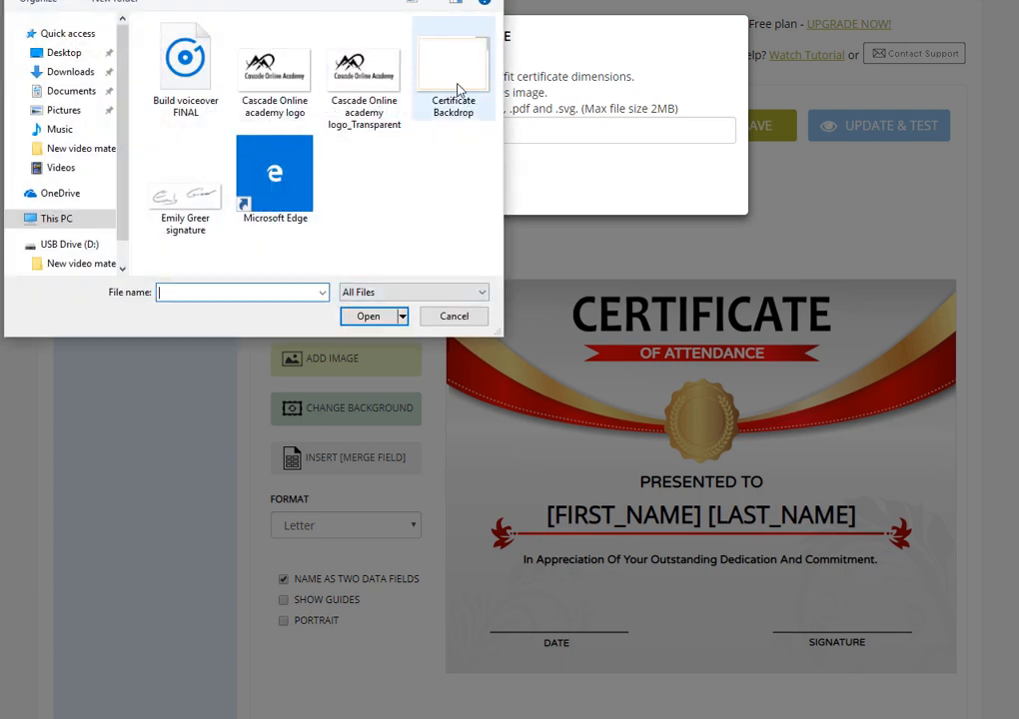
pyautogui.click(457, 90)
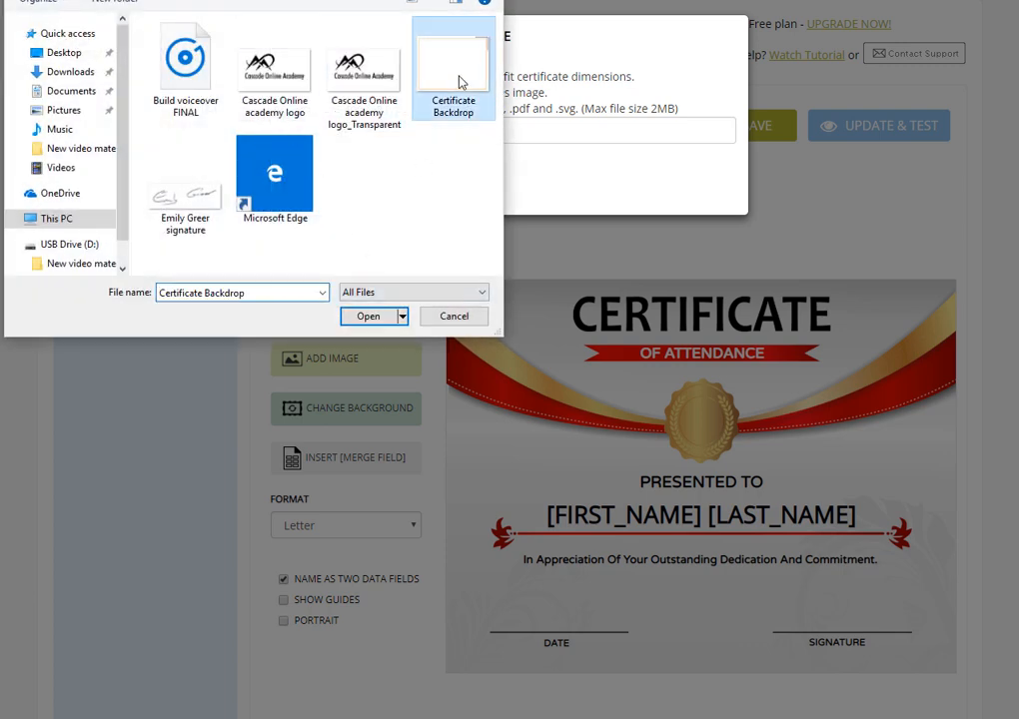
pyautogui.click(366, 316)
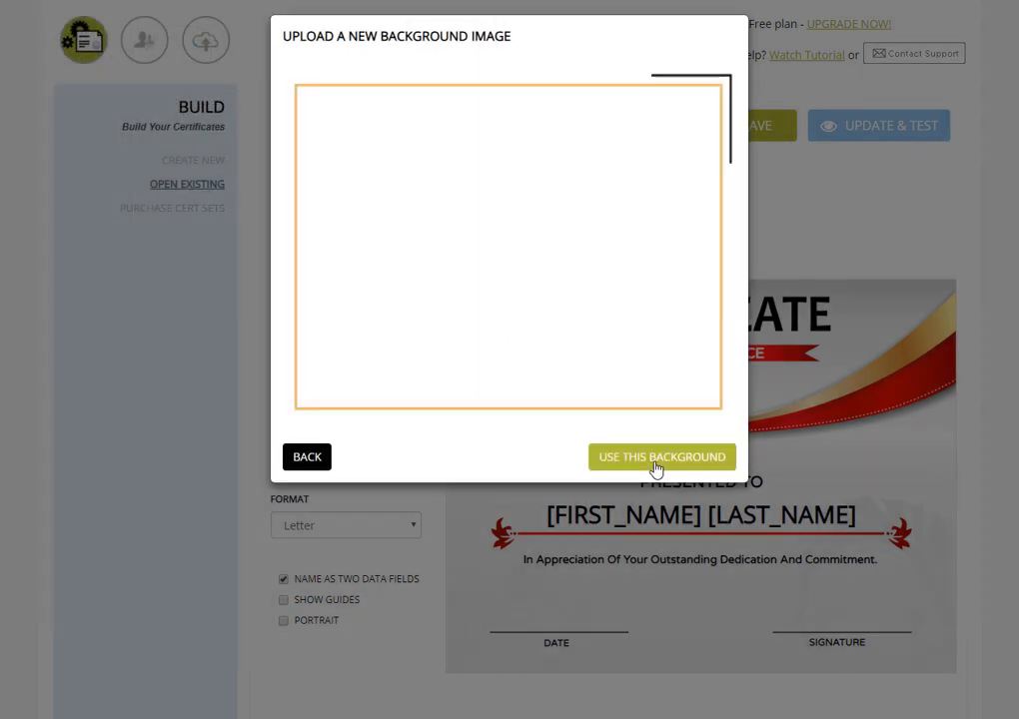
pyautogui.click(659, 462)
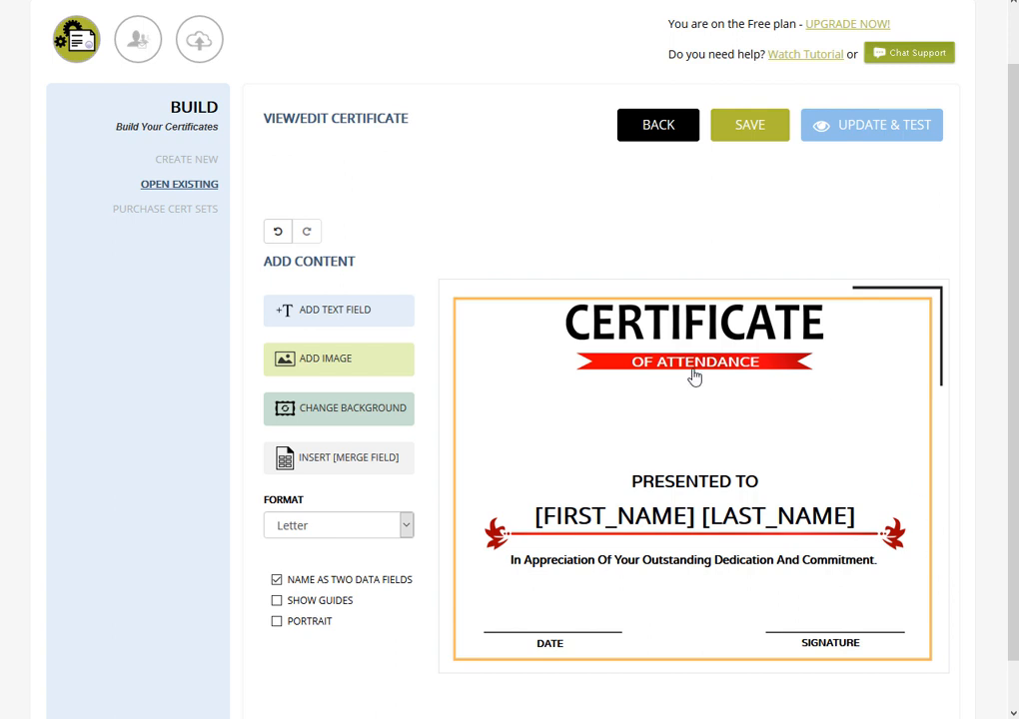
# Step: Move the PRESENTED TO text, name fields, decorative divider and appreciation line up beneath the OF ATTENDANCE banner
pyautogui.moveTo(689, 490); pyautogui.dragTo(692, 413)
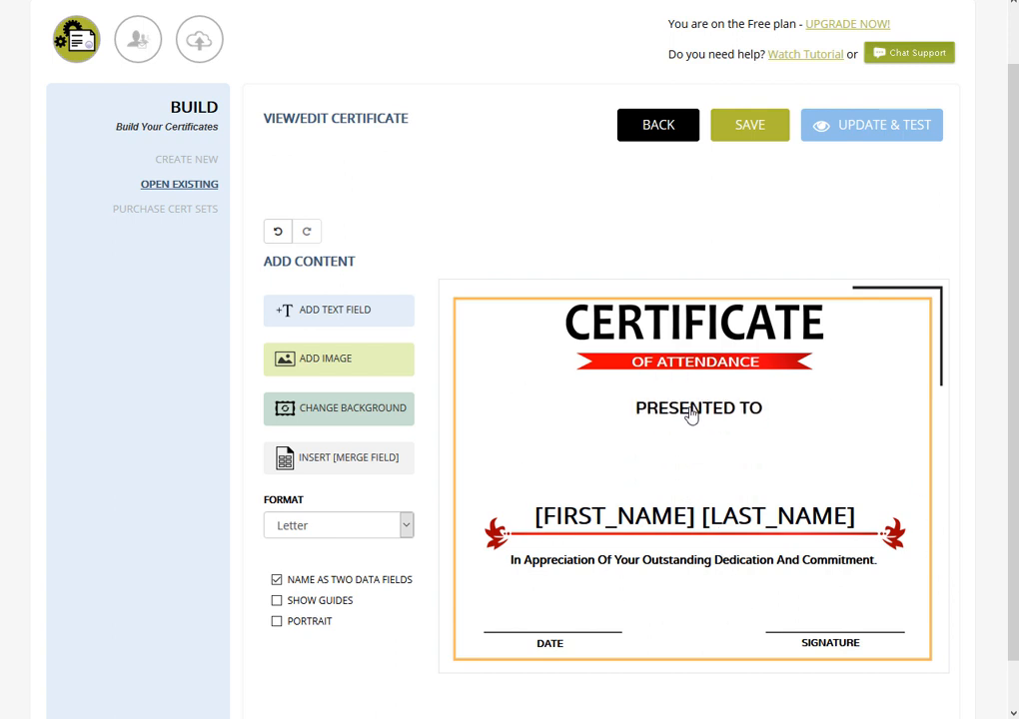
pyautogui.moveTo(689, 518); pyautogui.dragTo(696, 475)
pyautogui.moveTo(702, 566); pyautogui.dragTo(698, 504)
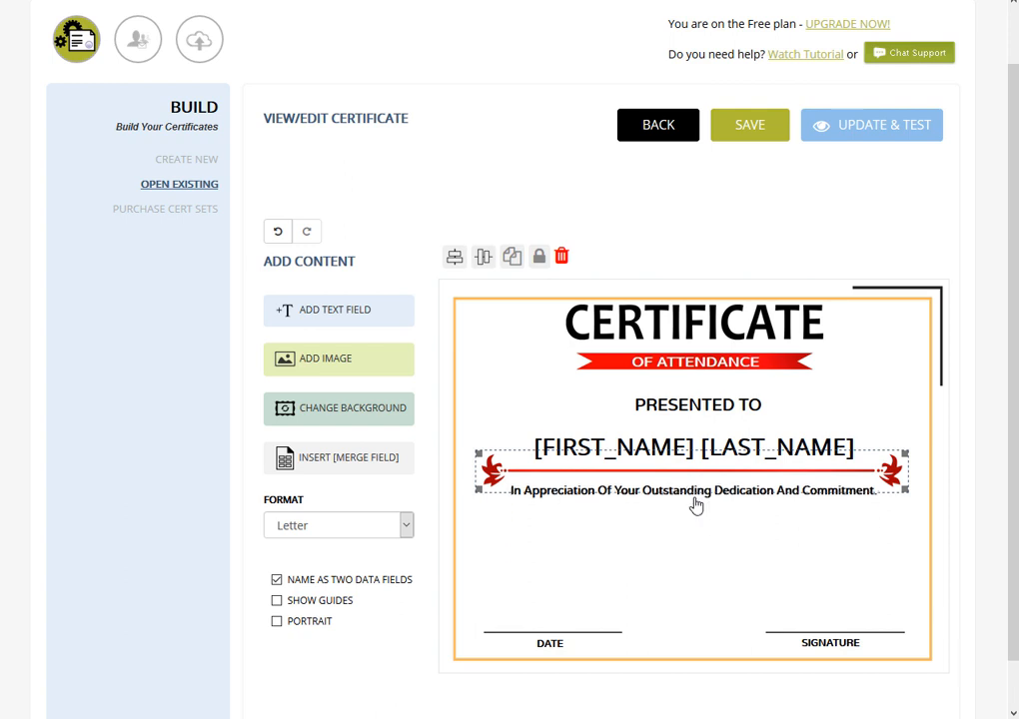
pyautogui.click(699, 530)
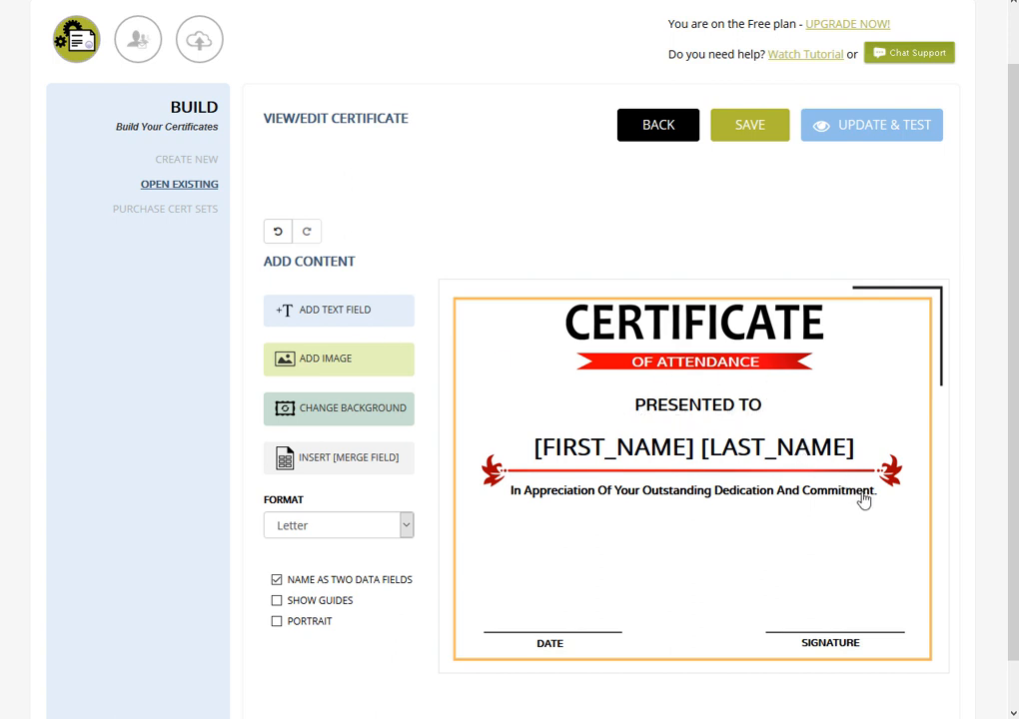
# Step: Set the PRESENTED TO text to size 24 and centre it horizontally on the certificate
pyautogui.click(689, 410)
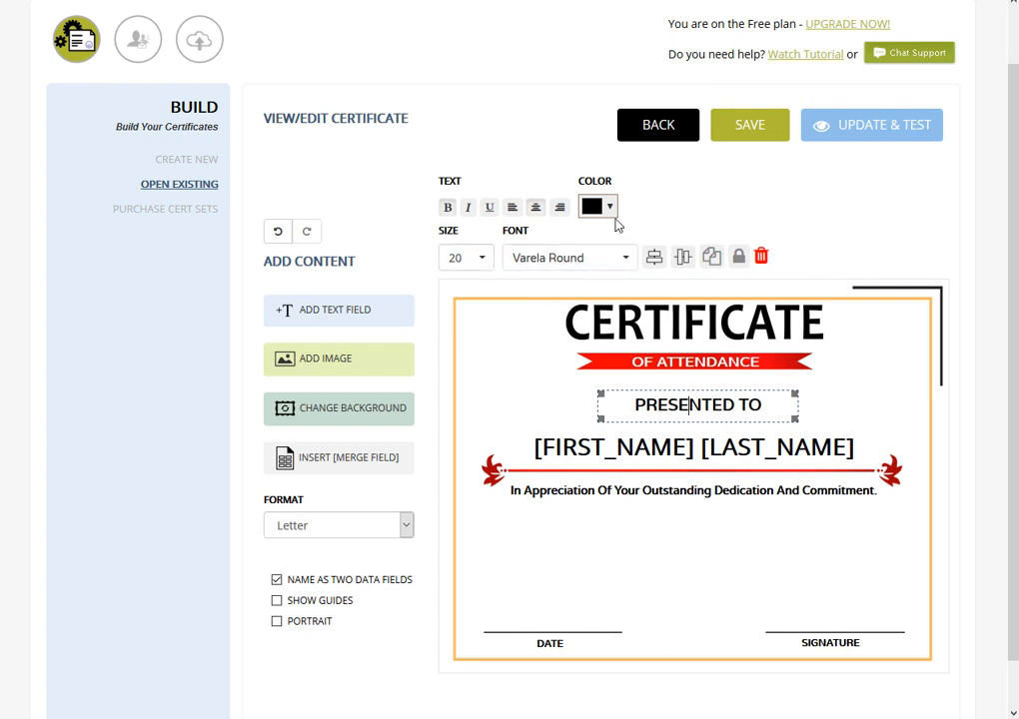
pyautogui.click(447, 207)
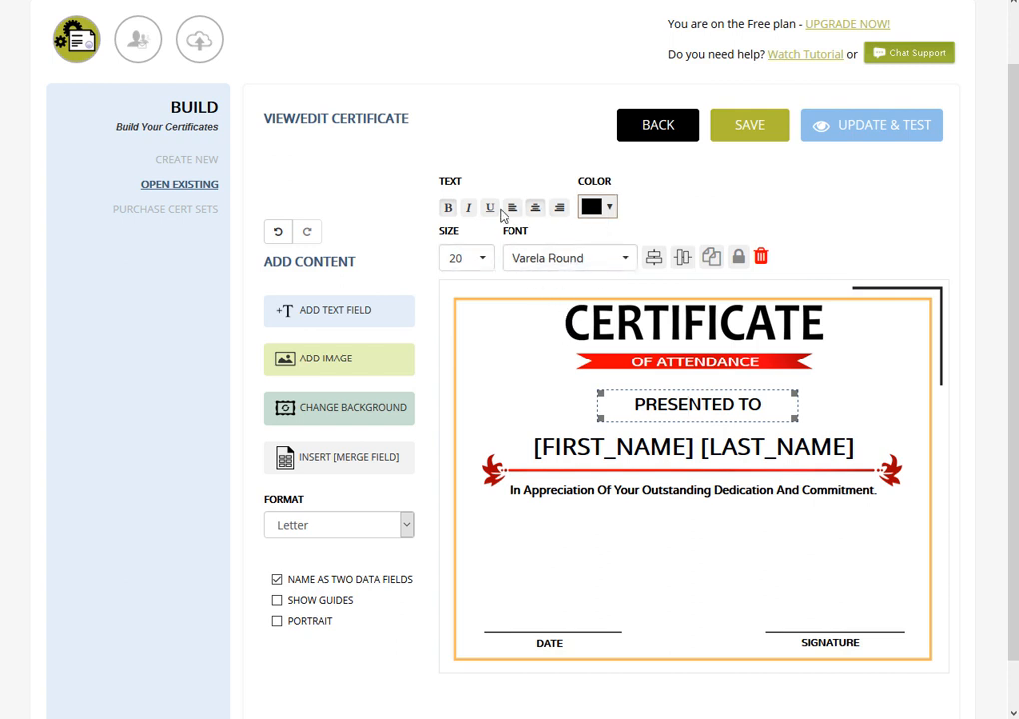
pyautogui.click(484, 261)
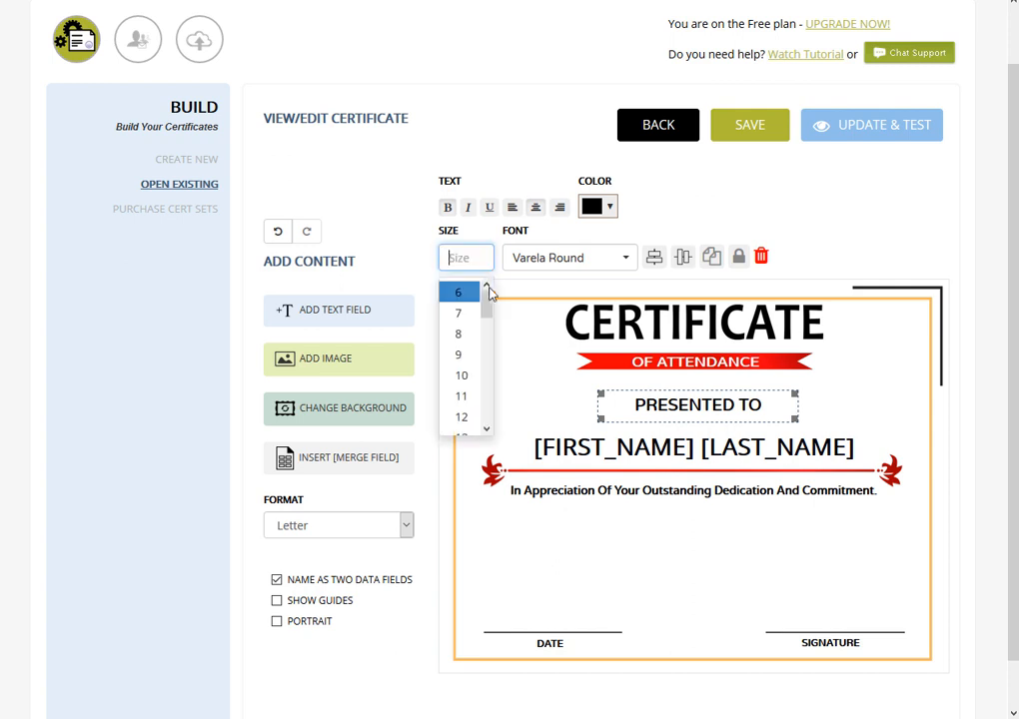
pyautogui.moveTo(486, 302); pyautogui.dragTo(485, 330)
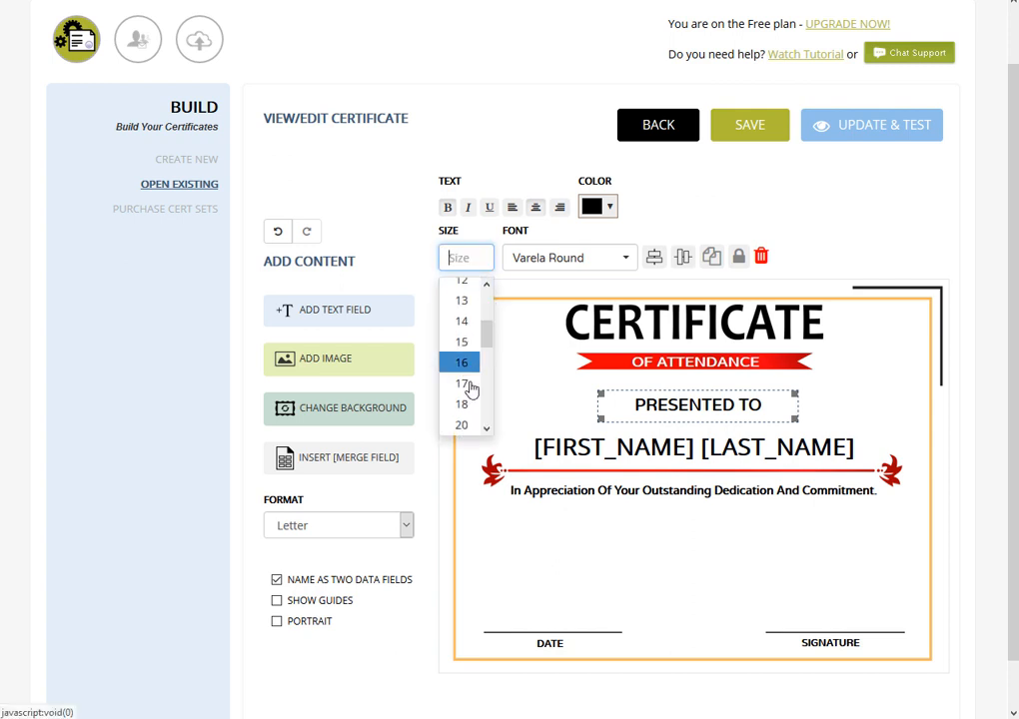
pyautogui.click(486, 427)
pyautogui.click(467, 403)
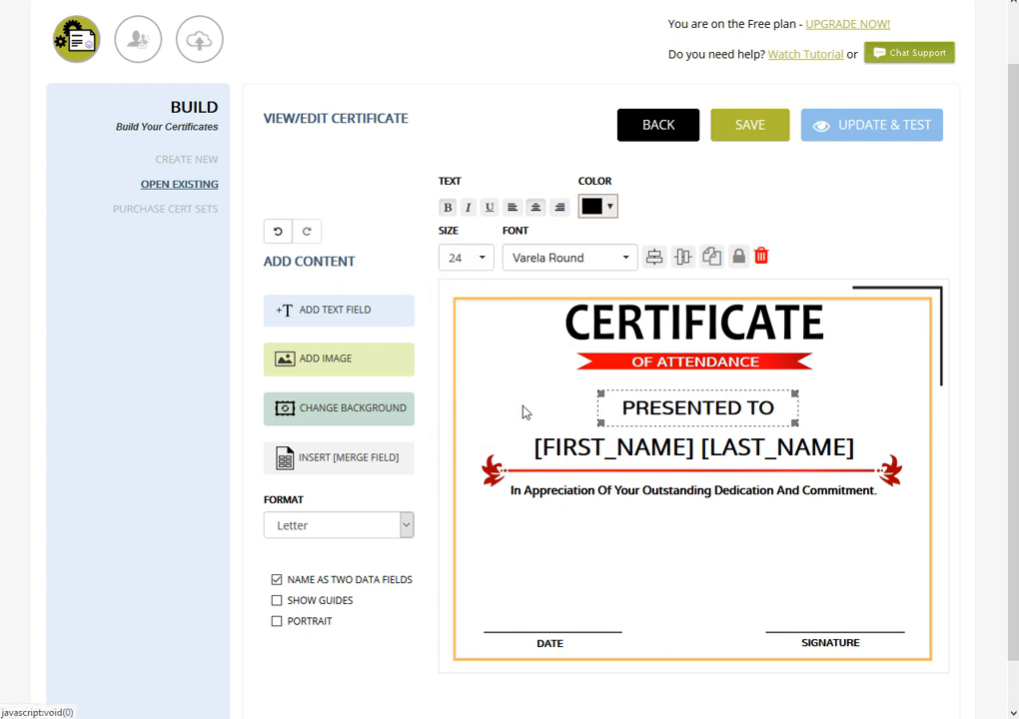
pyautogui.click(654, 259)
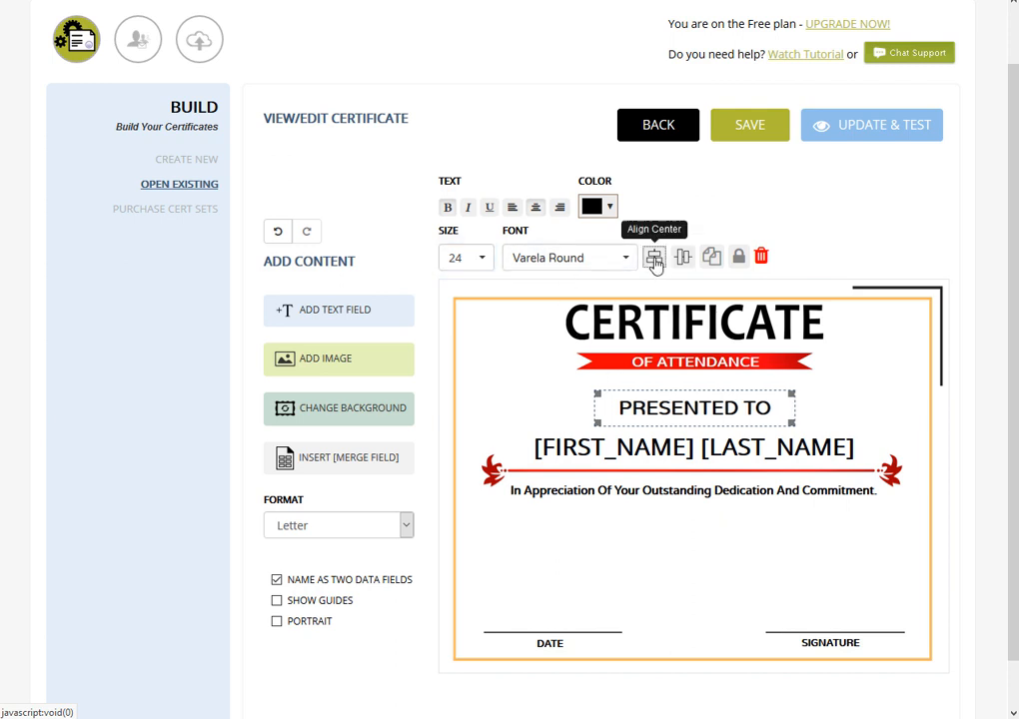
# Step: Duplicate the PRESENTED TO text, move the copy below the appreciation line, and replace its wording with "Certification Date:"
pyautogui.click(712, 258)
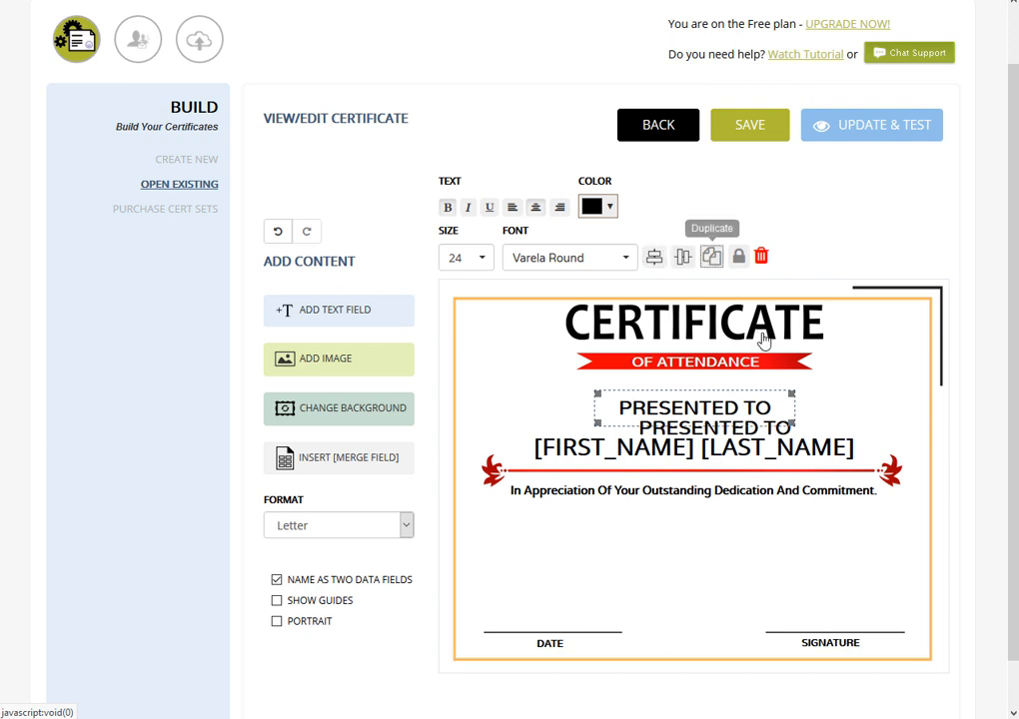
pyautogui.click(841, 375)
pyautogui.moveTo(741, 444); pyautogui.dragTo(655, 541)
pyautogui.press('BackSpace')
pyautogui.press('BackSpace')
pyautogui.press('BackSpace')
pyautogui.press('BackSpace')
pyautogui.press('BackSpace')
pyautogui.press('BackSpace')
pyautogui.press('BackSpace')
pyautogui.press('BackSpace')
pyautogui.press('BackSpace')
pyautogui.press('BackSpace')
pyautogui.press('BackSpace')
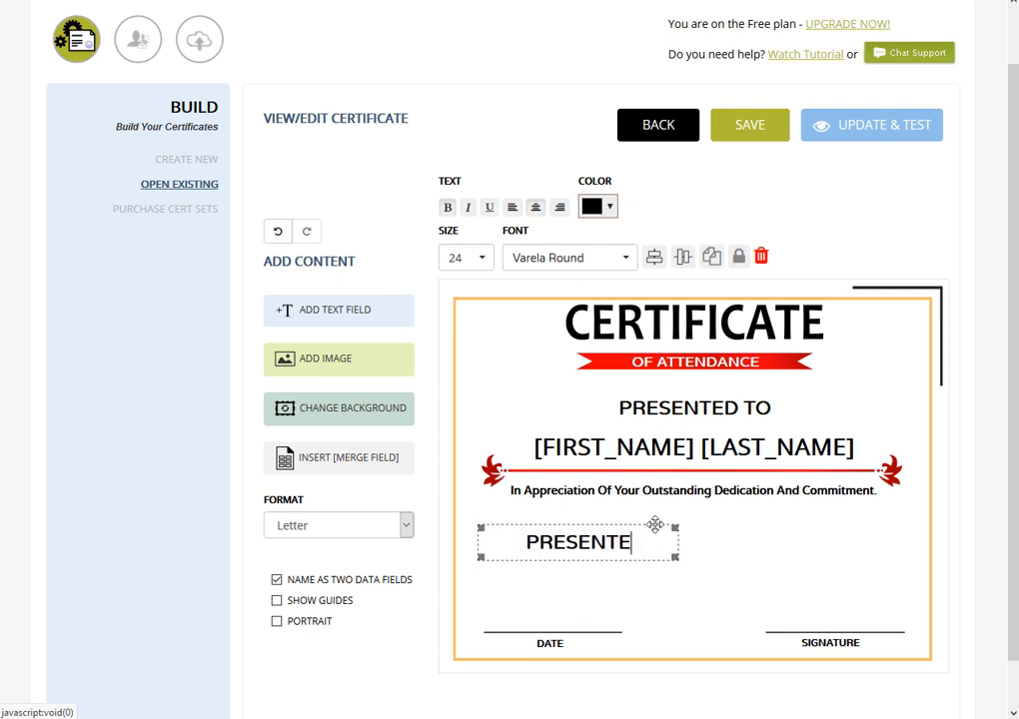
pyautogui.write('Certification Date:')
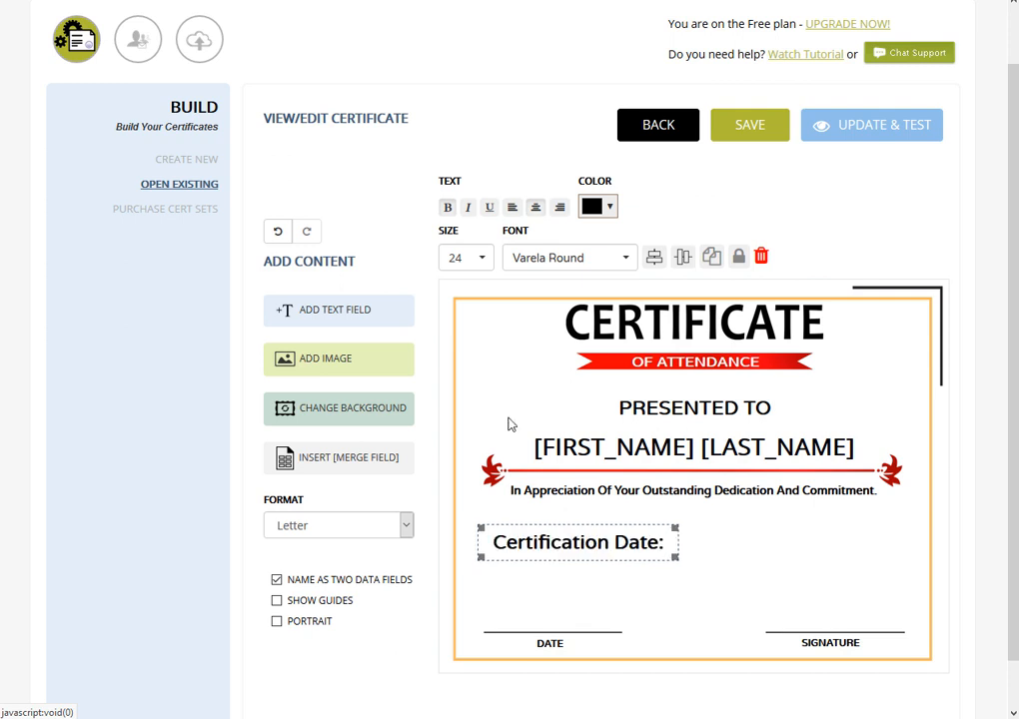
# Step: Set the font size of the Certification Date: text to 16
pyautogui.click(482, 260)
pyautogui.scroll(-2, 470, 427)
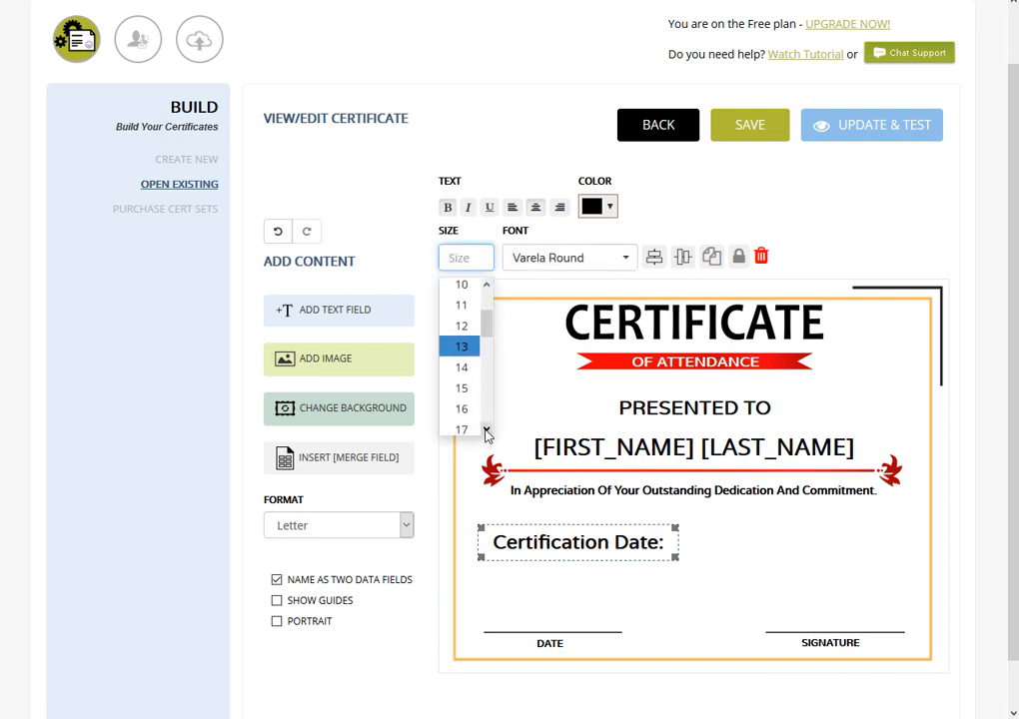
pyautogui.click(465, 363)
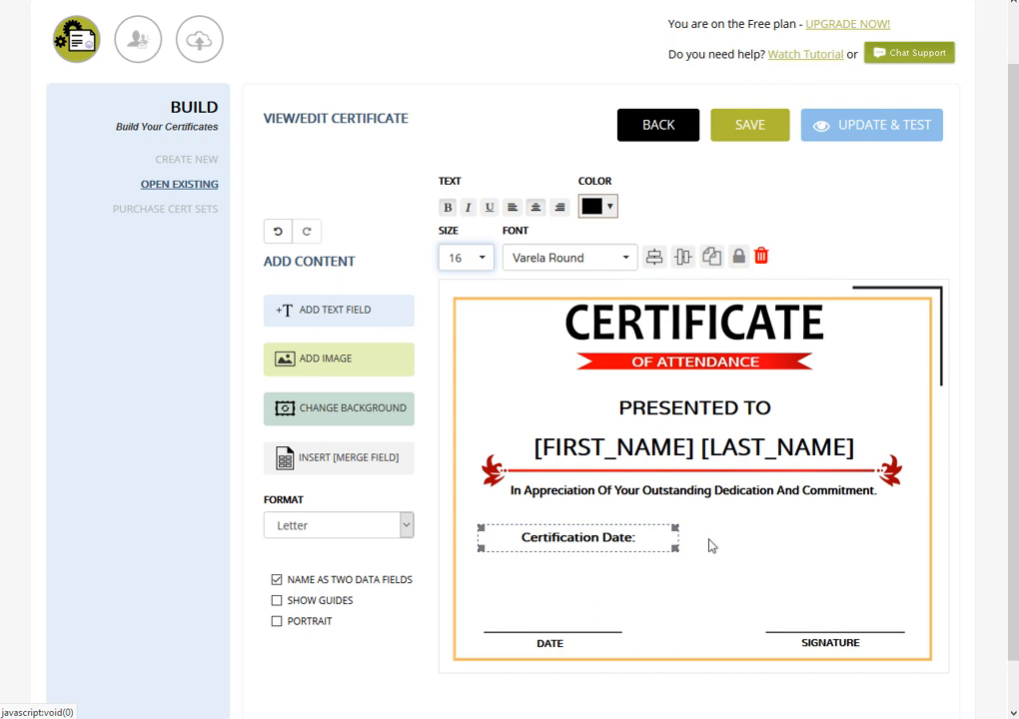
pyautogui.click(701, 566)
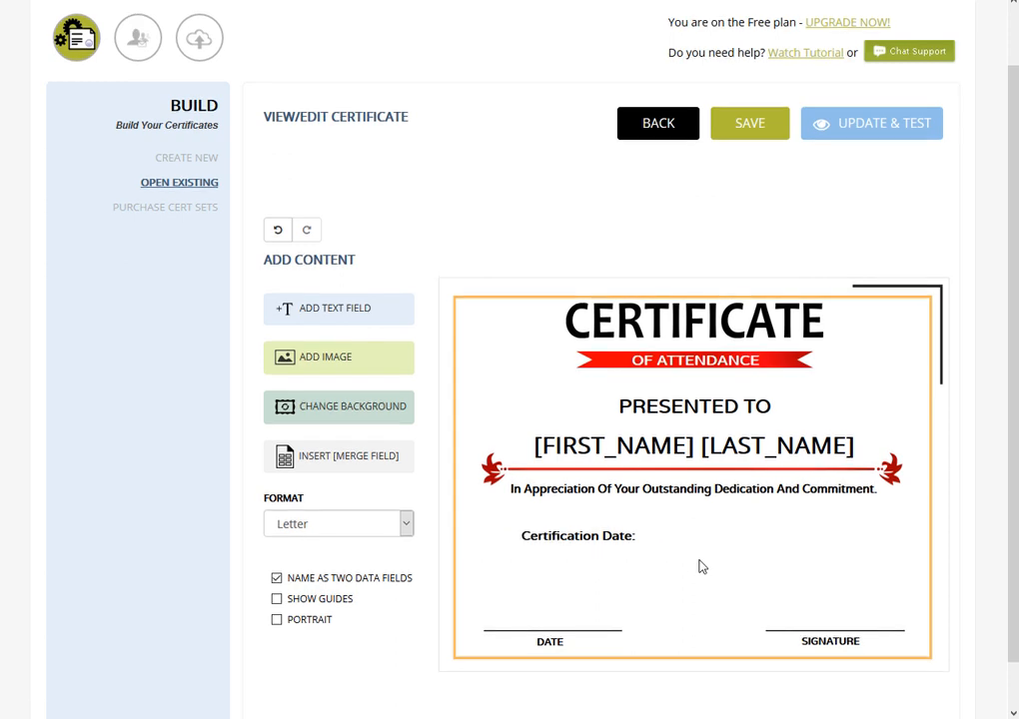
# Step: Lock the Certification Date: text in place and unlock it again
pyautogui.click(570, 546)
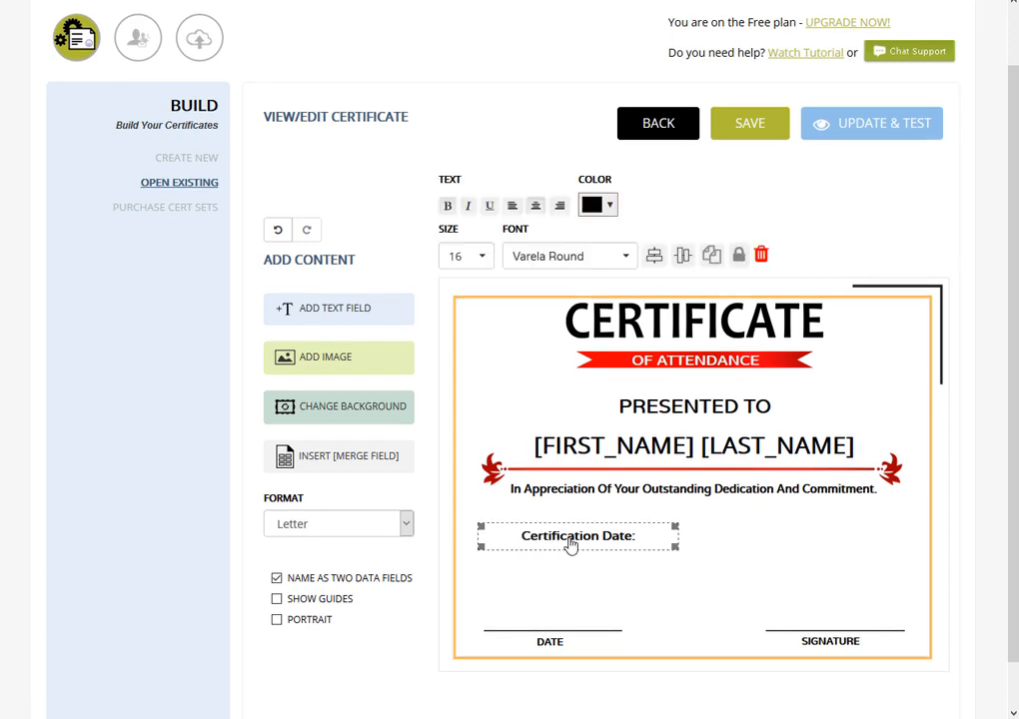
pyautogui.click(738, 256)
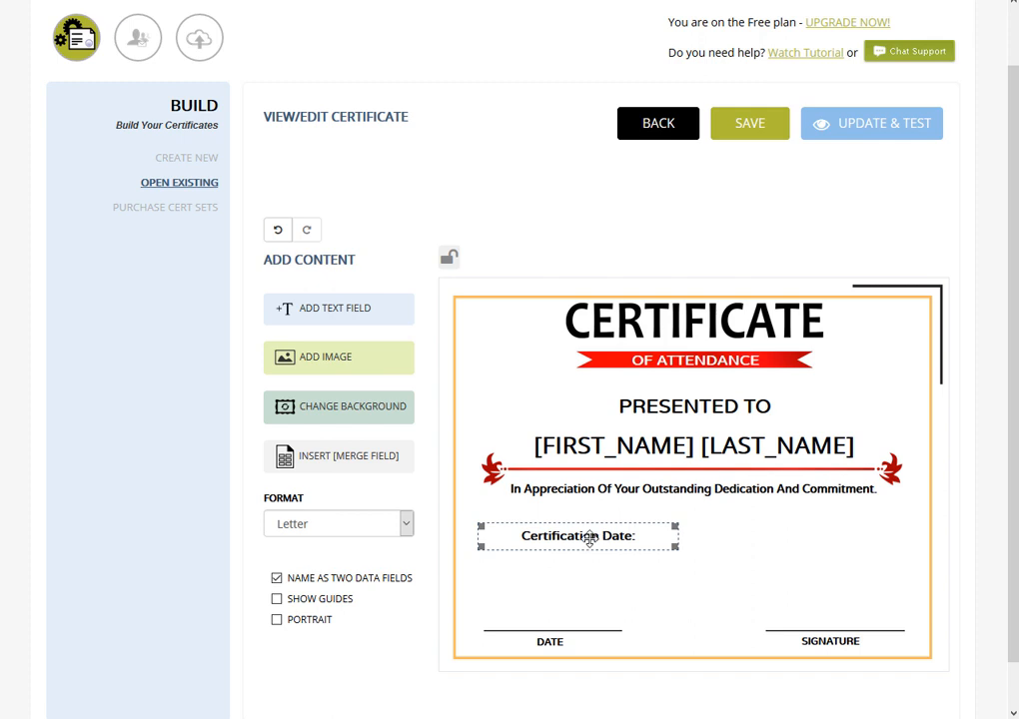
pyautogui.click(448, 257)
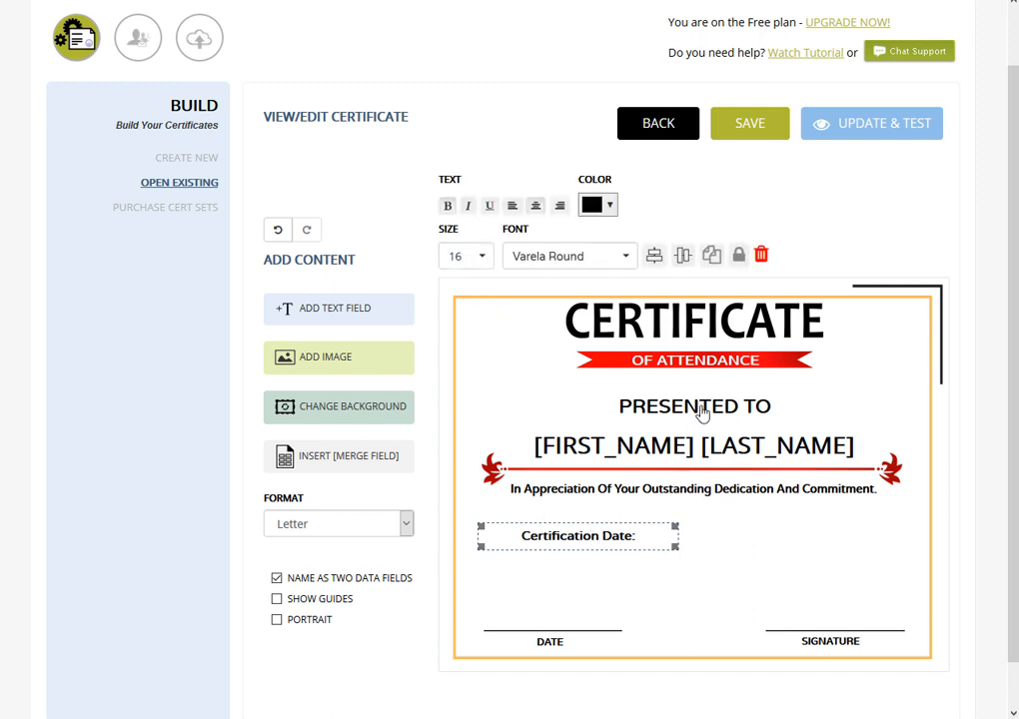
# Step: Lock the CERTIFICATE heading image with the red ribbon and unlock it again
pyautogui.click(673, 326)
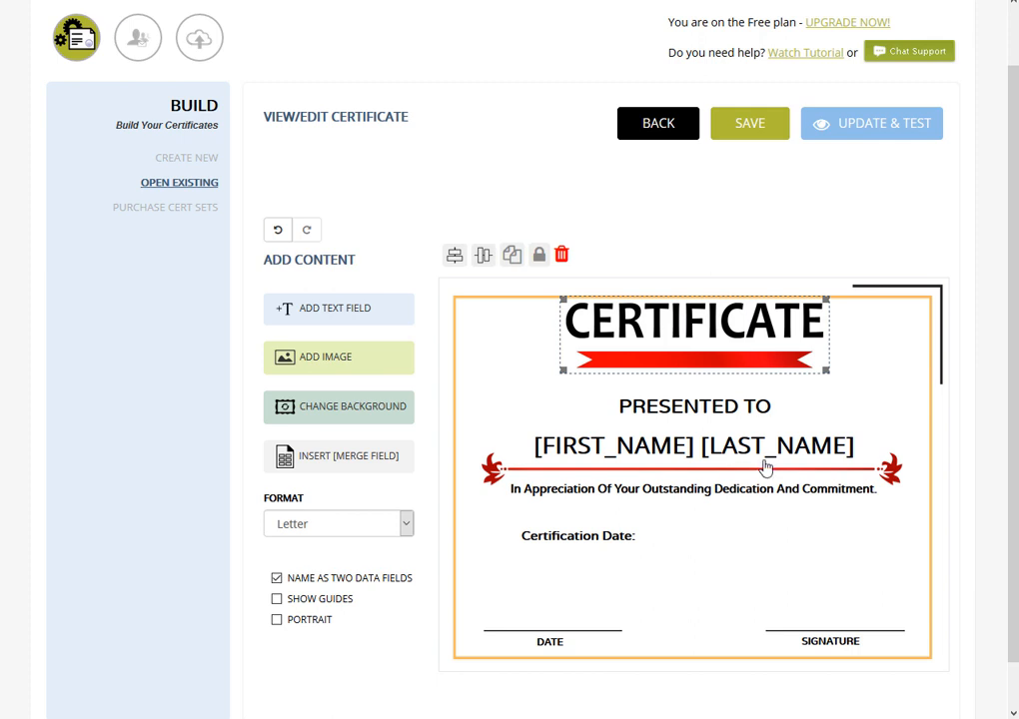
pyautogui.click(538, 256)
pyautogui.click(770, 552)
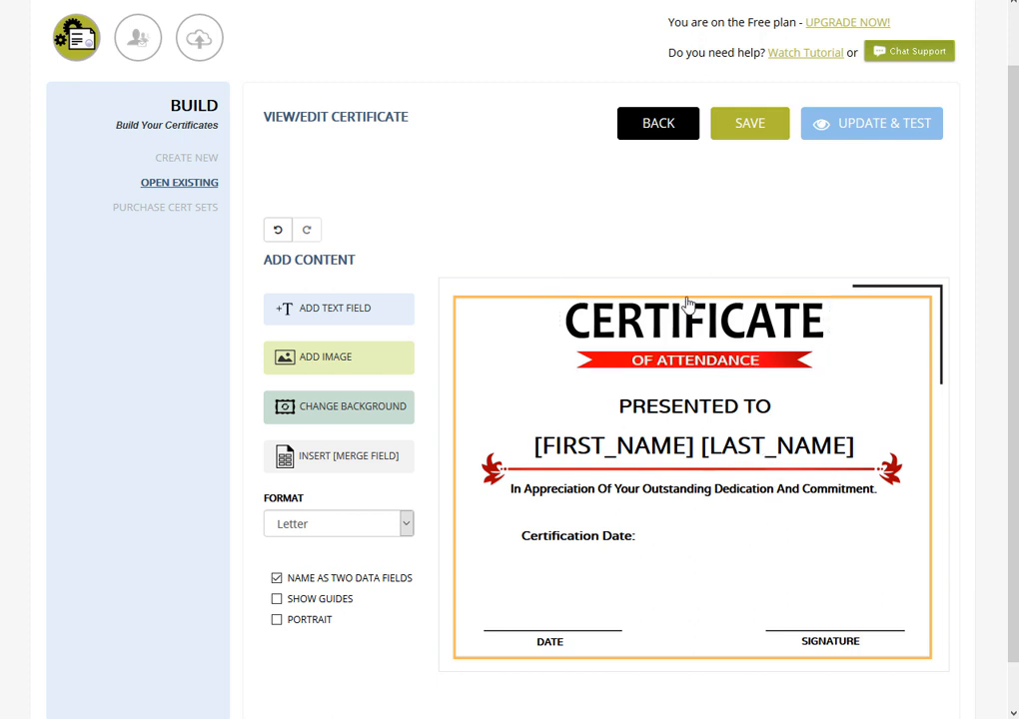
pyautogui.click(675, 318)
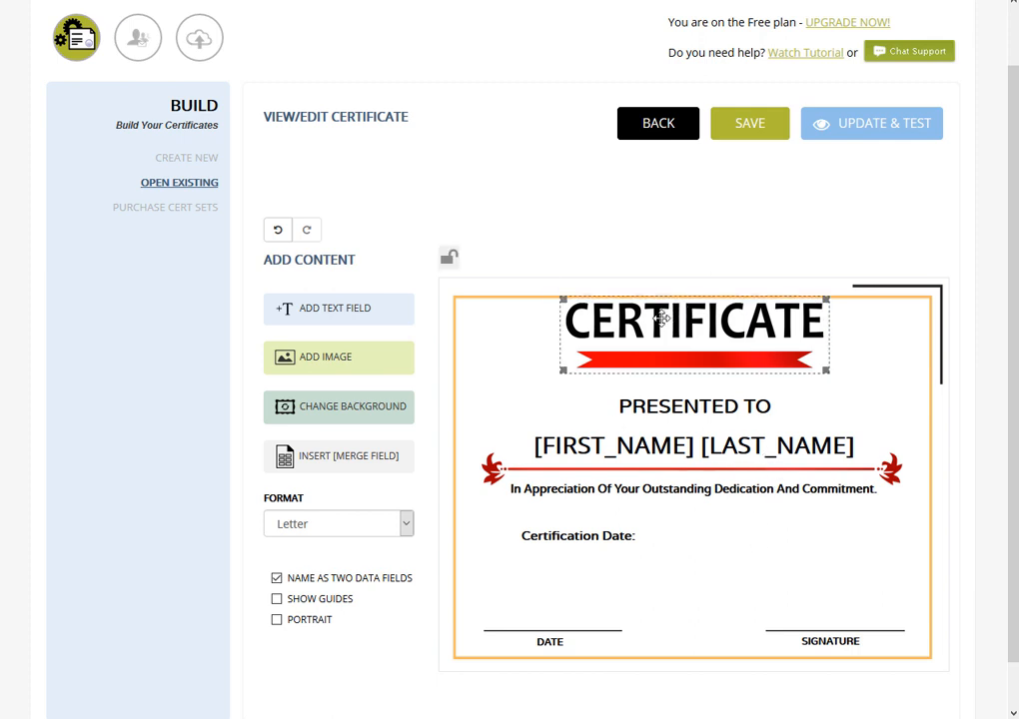
pyautogui.click(449, 261)
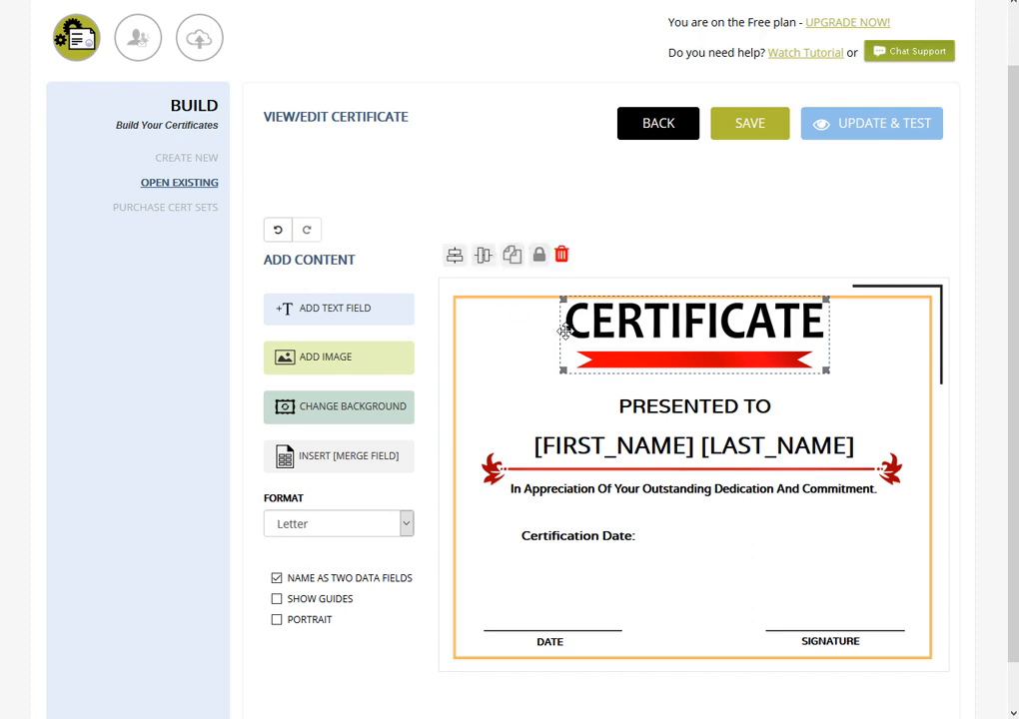
pyautogui.click(674, 576)
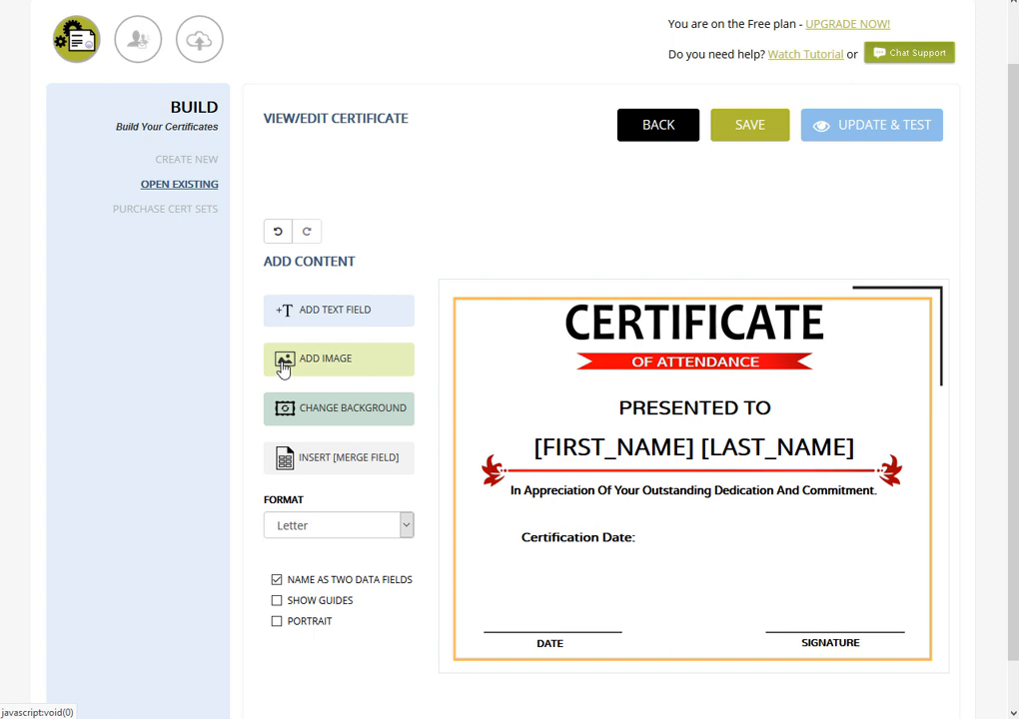
# Step: Browse the stock image gallery and add the gold seal to the certificate
pyautogui.click(328, 367)
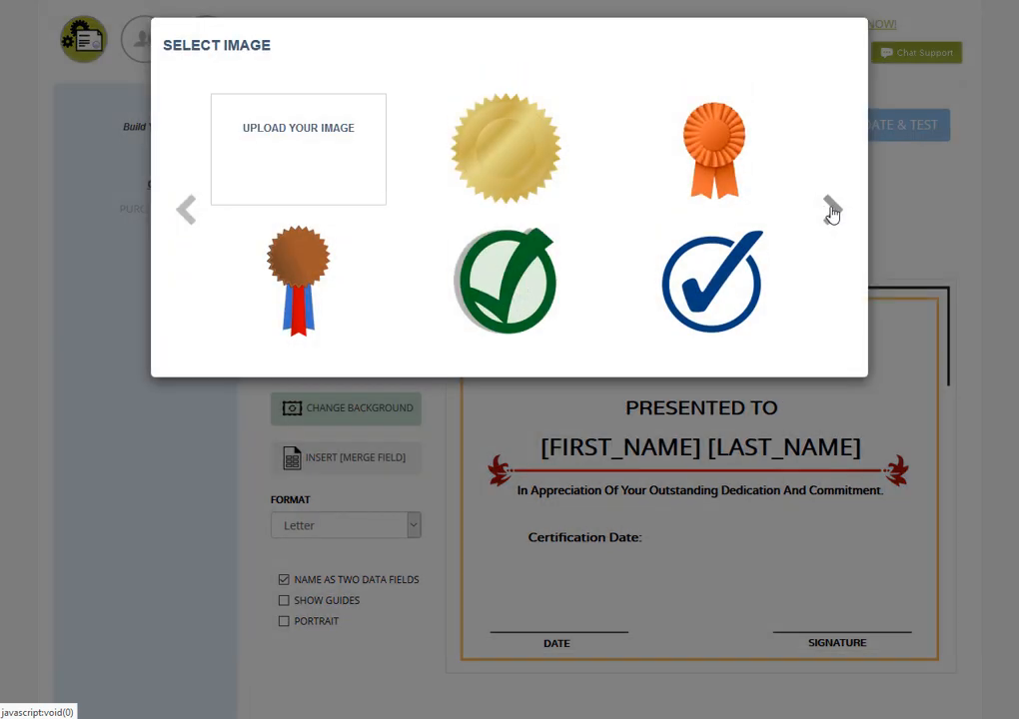
pyautogui.click(830, 210)
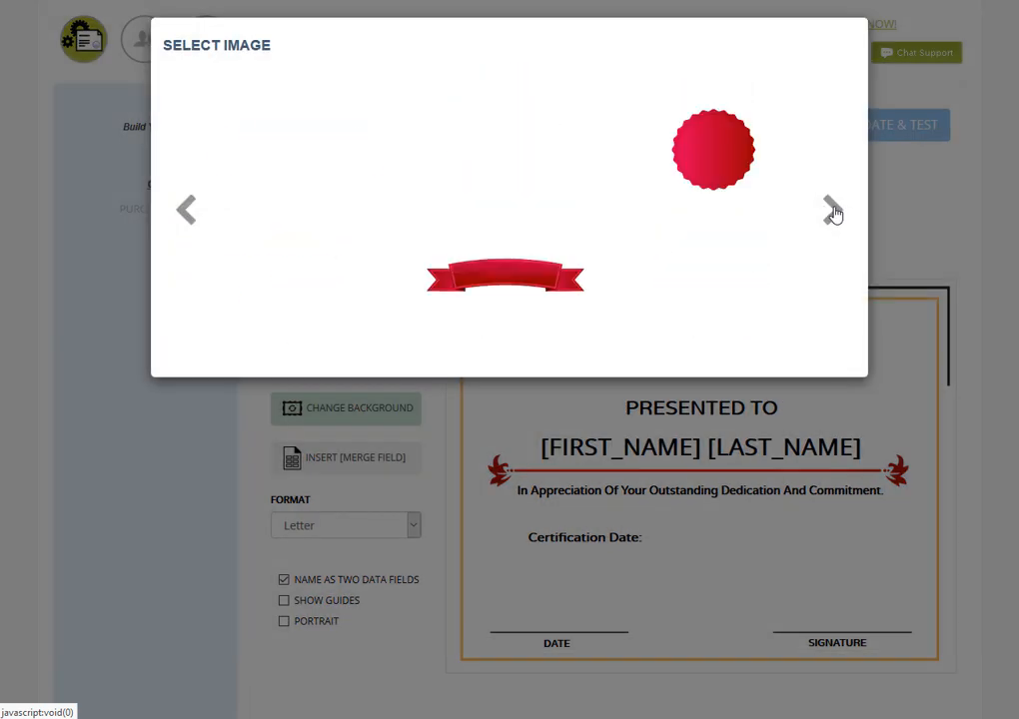
pyautogui.click(832, 210)
pyautogui.click(187, 211)
pyautogui.click(185, 212)
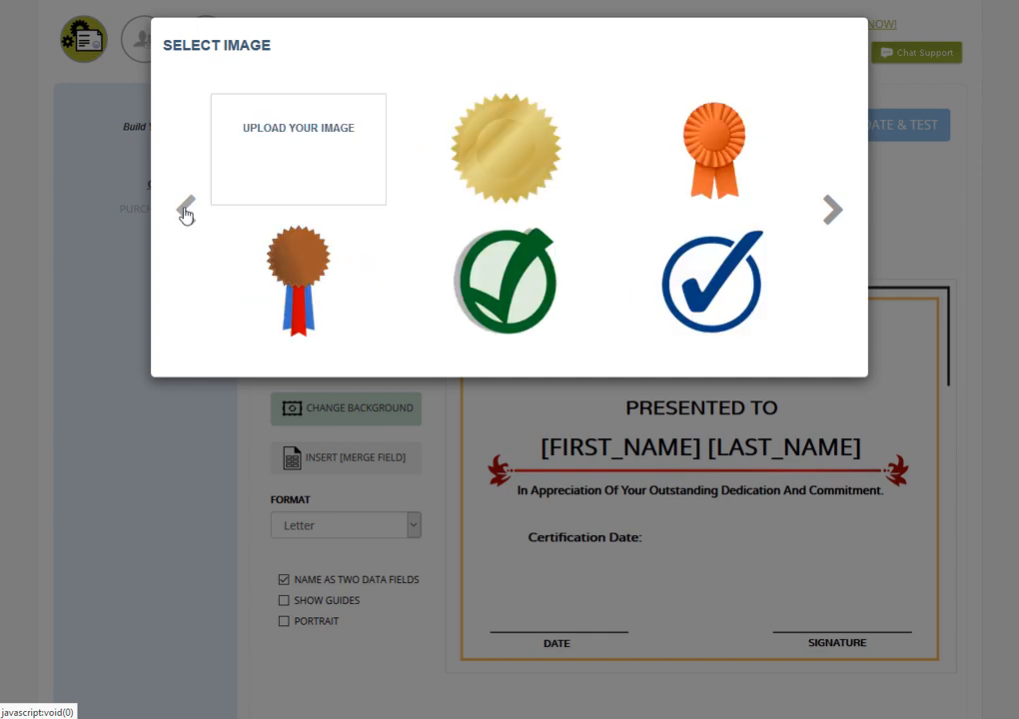
pyautogui.click(500, 180)
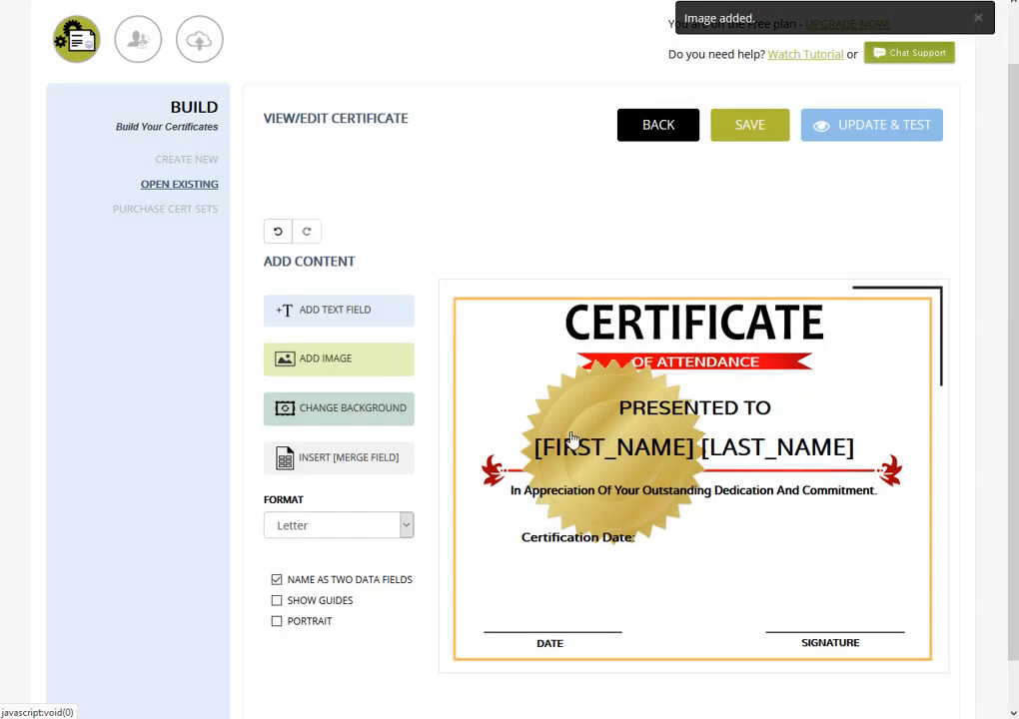
# Step: Shrink the gold seal and centre it horizontally between the DATE and SIGNATURE lines, locking it in place
pyautogui.moveTo(567, 409); pyautogui.dragTo(703, 531)
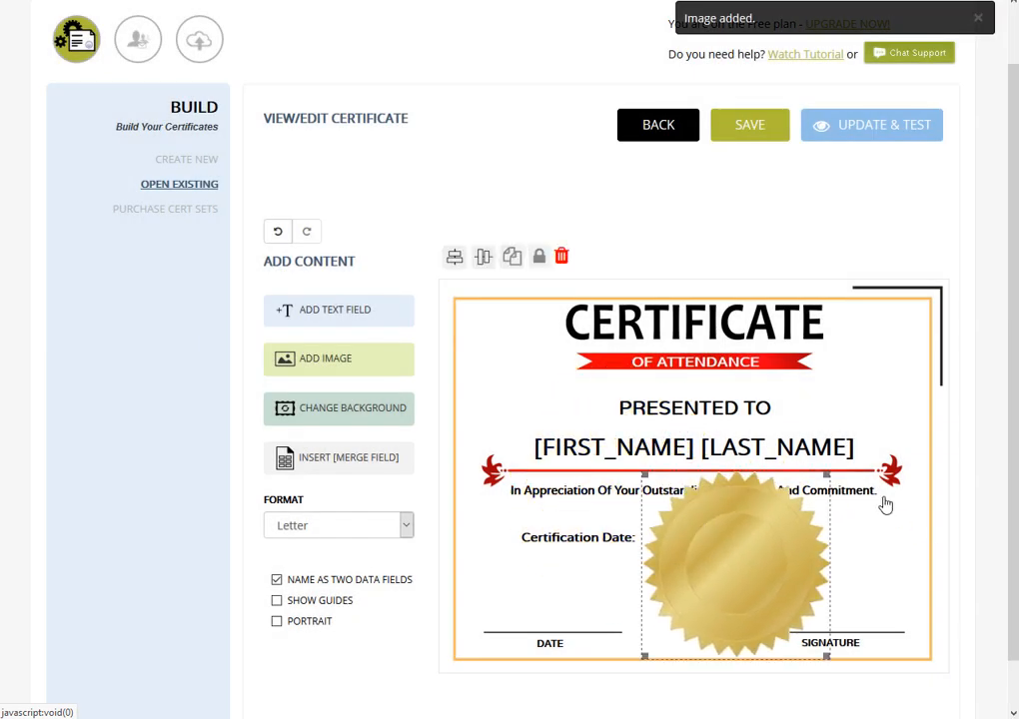
pyautogui.moveTo(826, 475)
pyautogui.mouseDown()
pyautogui.moveTo(718, 518)
pyautogui.moveTo(680, 576)
pyautogui.moveTo(686, 601)
pyautogui.mouseUp()
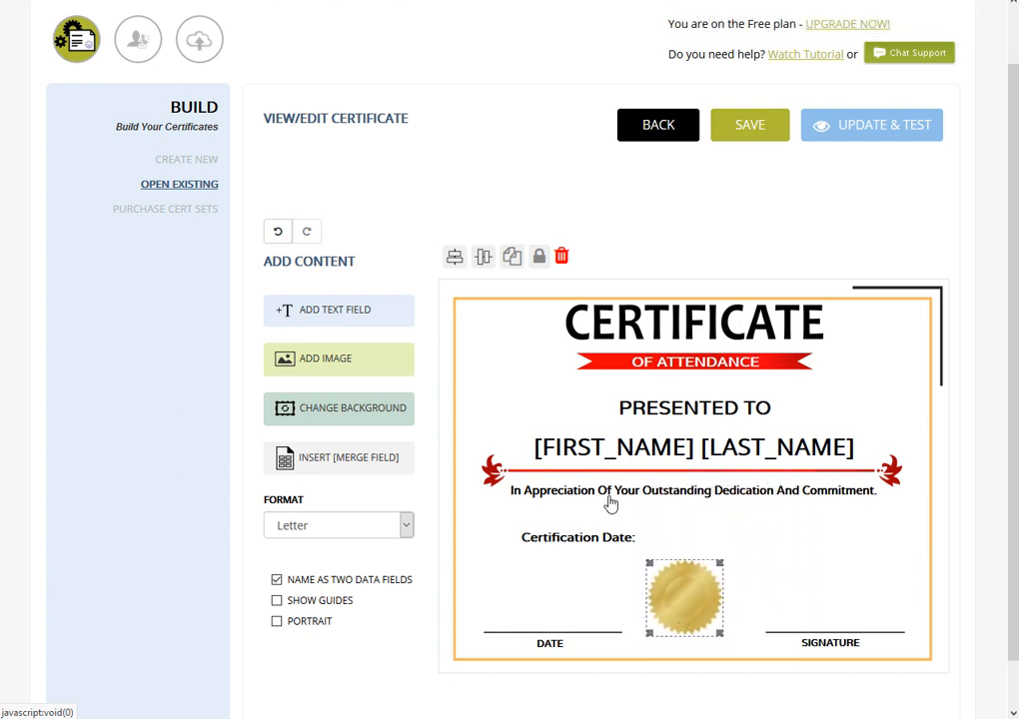
pyautogui.click(454, 262)
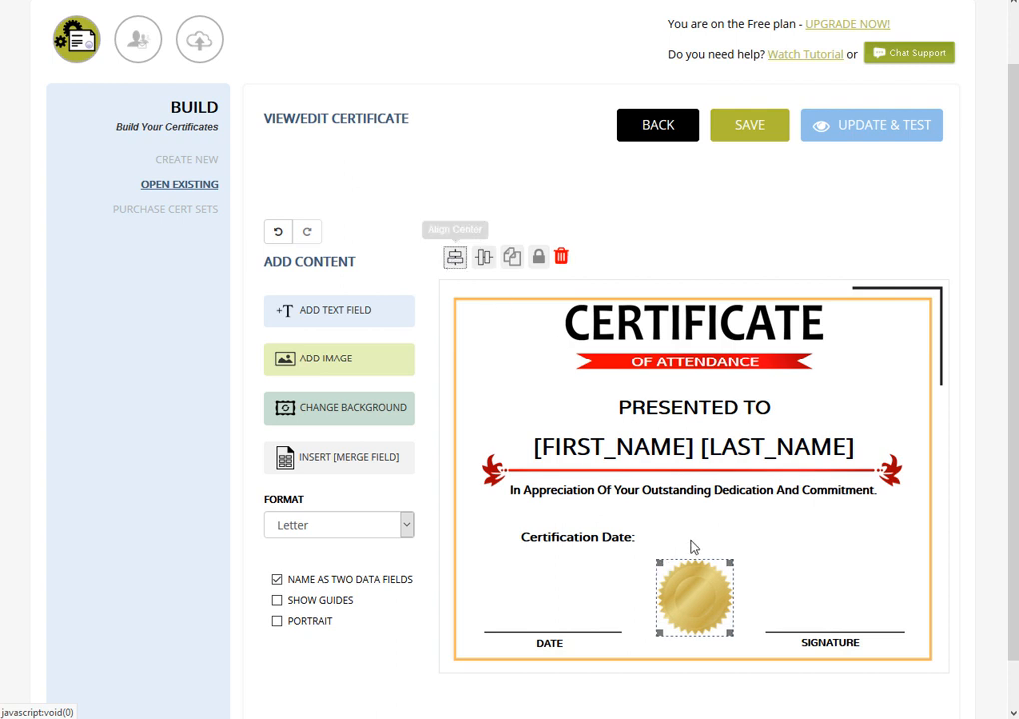
pyautogui.click(538, 257)
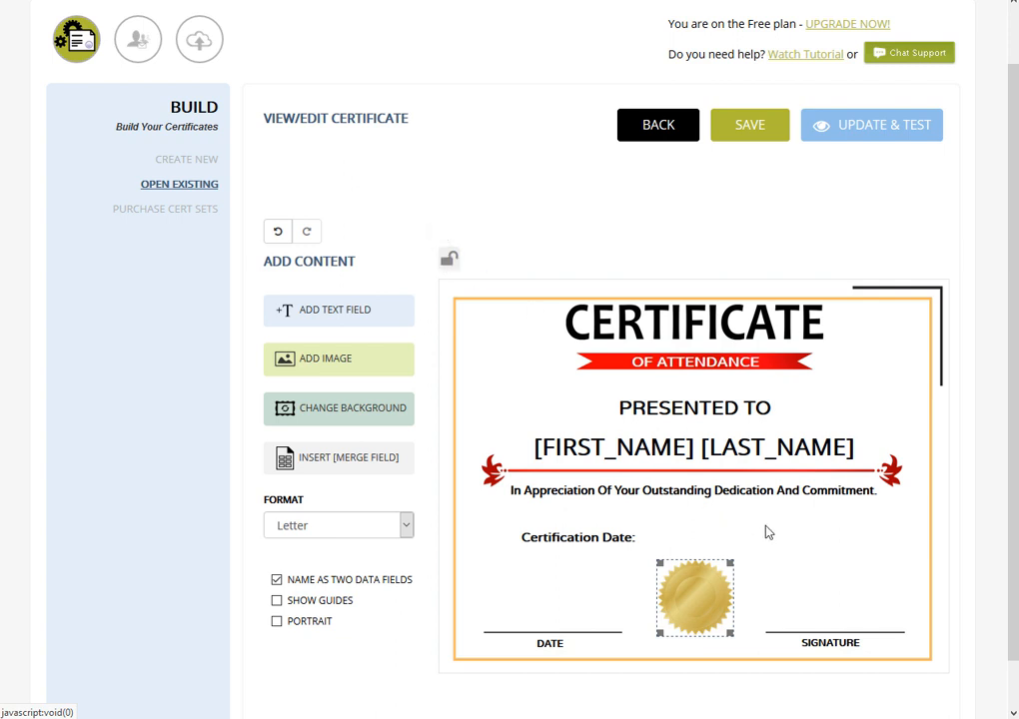
pyautogui.click(799, 540)
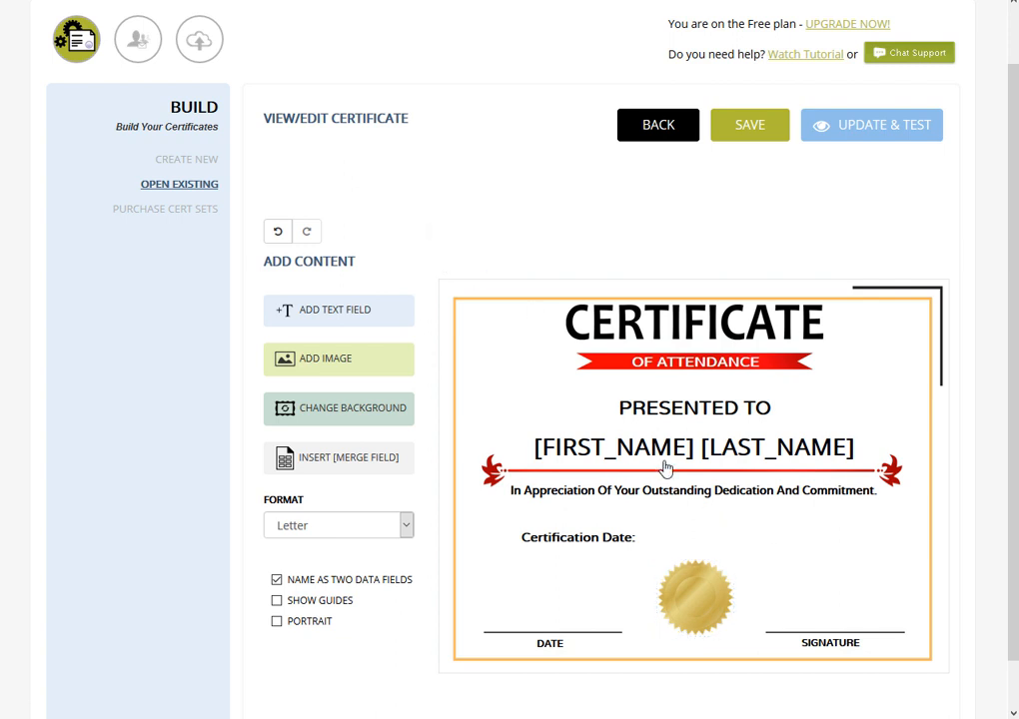
# Step: Insert a merge field and place it beside the Certification Date: label
pyautogui.moveTo(307, 474)
pyautogui.click(326, 462)
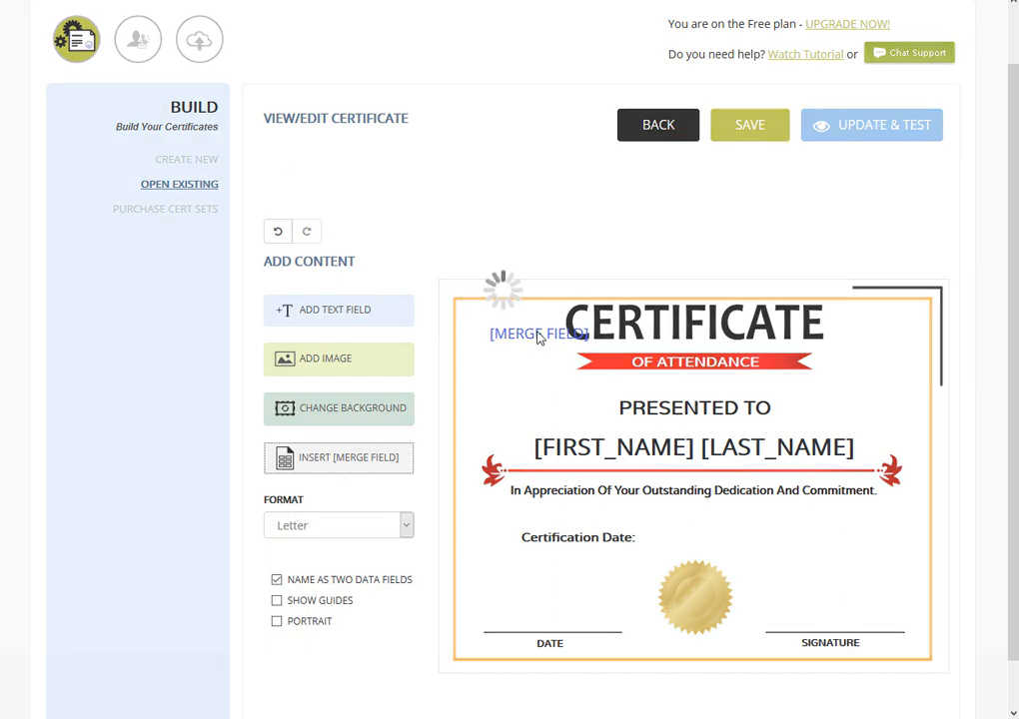
pyautogui.moveTo(530, 341); pyautogui.dragTo(719, 546)
# Step: Replace the new merge field's placeholder text with [DATE]
pyautogui.click(719, 546)
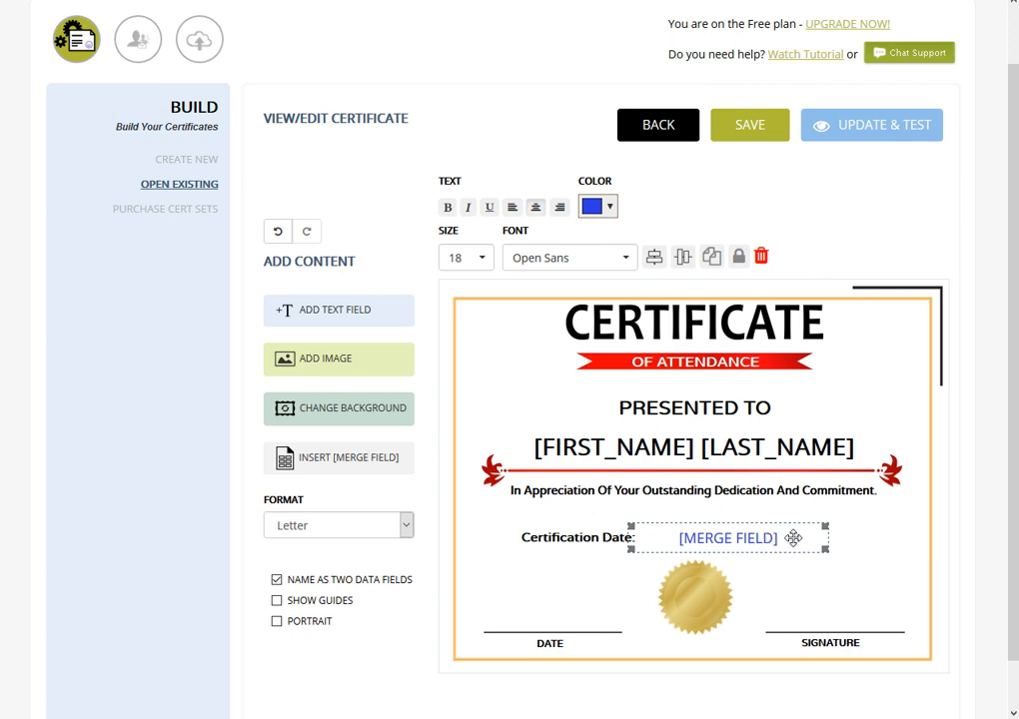
pyautogui.press('BackSpace')
pyautogui.press('BackSpace')
pyautogui.press('BackSpace')
pyautogui.press('BackSpace')
pyautogui.press('BackSpace')
pyautogui.press('BackSpace')
pyautogui.press('BackSpace')
pyautogui.press('BackSpace')
pyautogui.press('BackSpace')
pyautogui.press('BackSpace')
pyautogui.press('BackSpace')
pyautogui.press('BackSpace')
pyautogui.press('BackSpace')
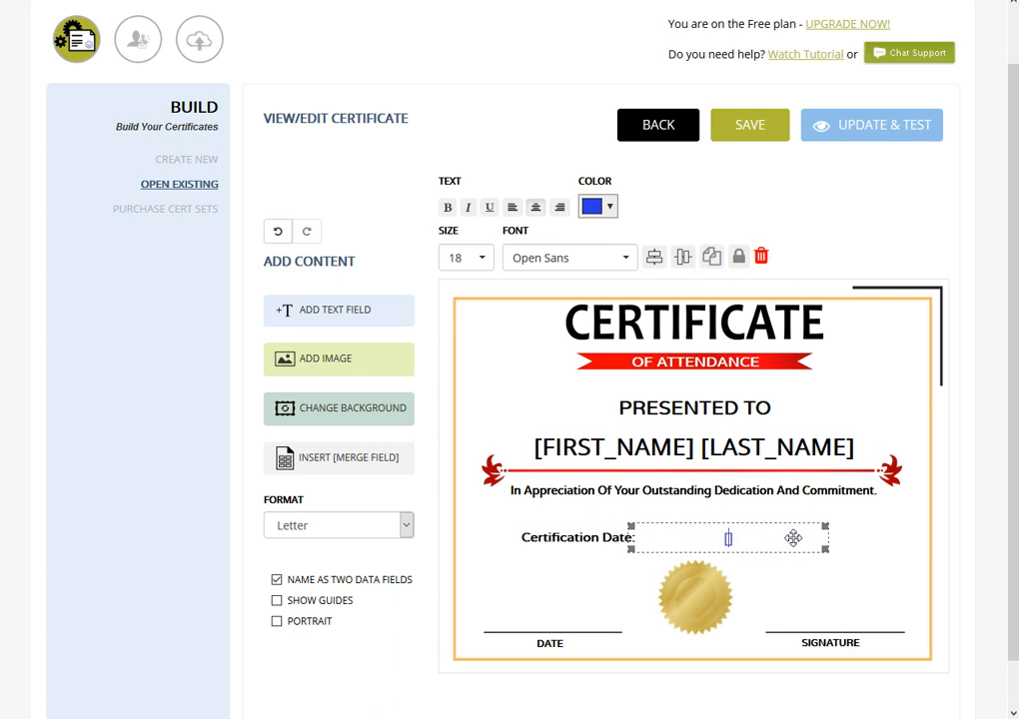
pyautogui.write('[DATE]')
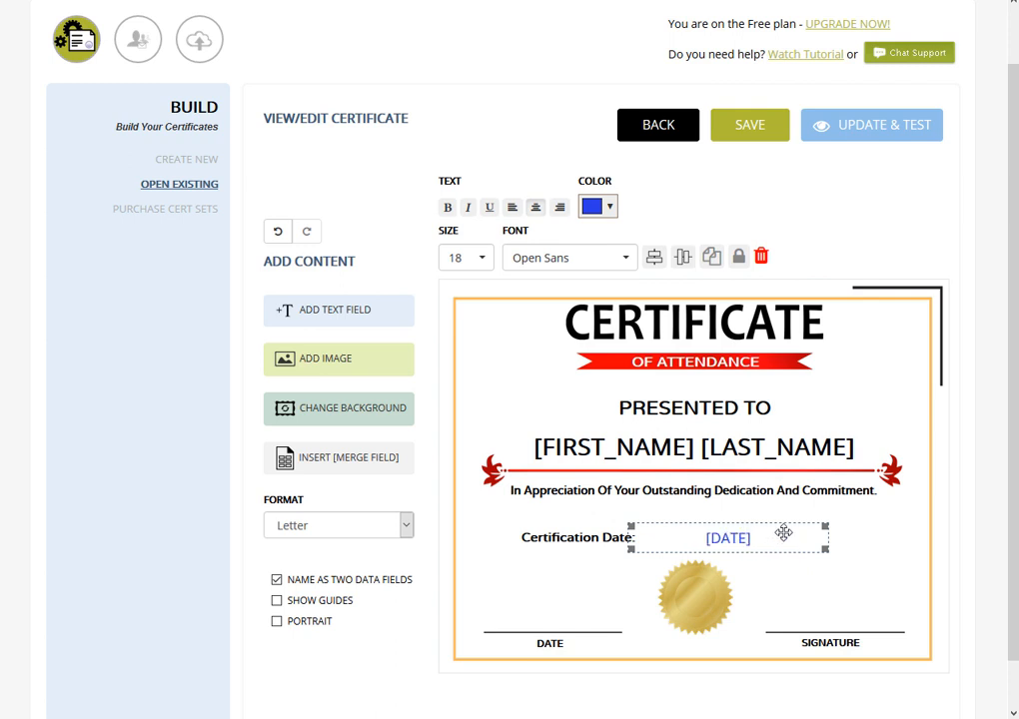
pyautogui.click(846, 561)
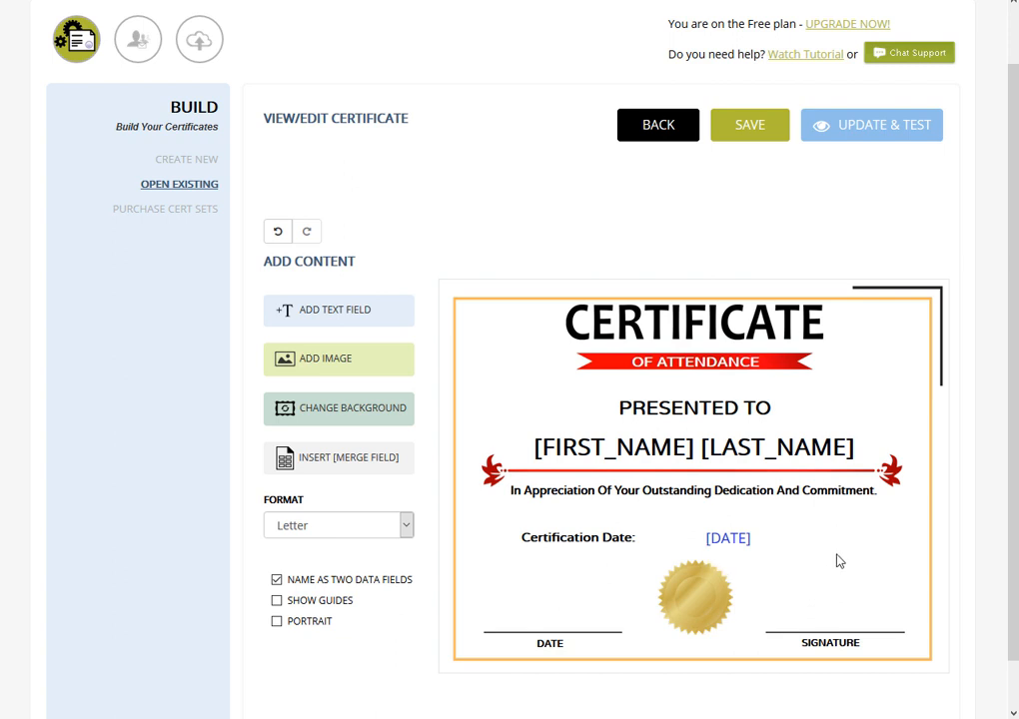
# Step: Change the [DATE] merge field's text colour to near-black #01020f
pyautogui.click(732, 541)
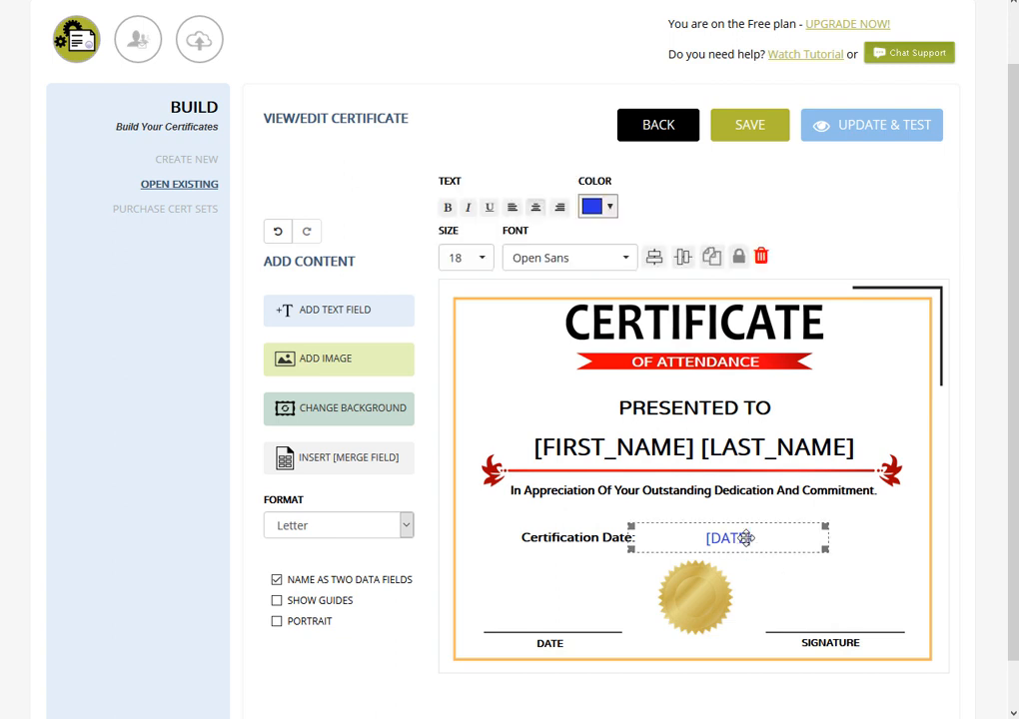
pyautogui.click(614, 210)
pyautogui.click(689, 335)
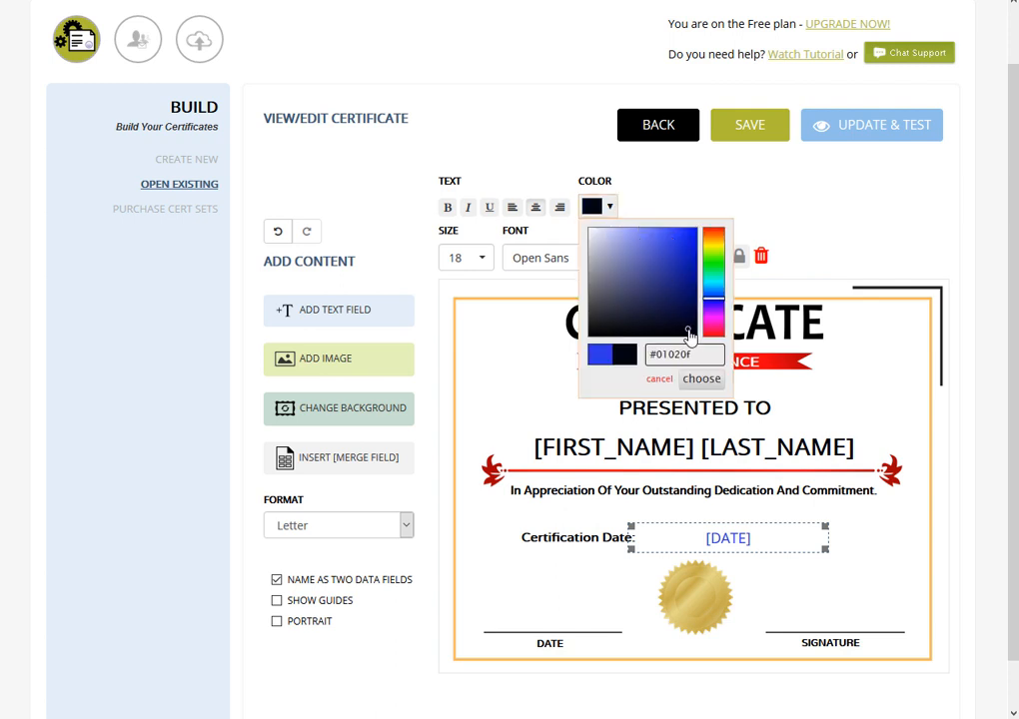
pyautogui.click(701, 379)
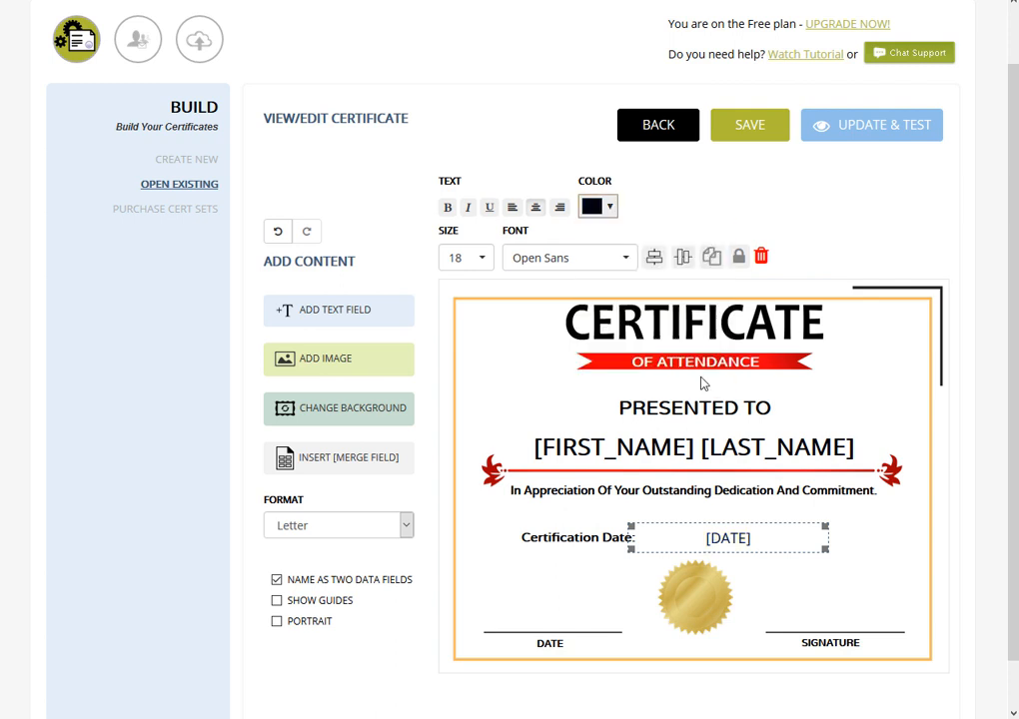
# Step: Left-align the [DATE] text and shift its field slightly right, just after the Certification Date: label
pyautogui.click(512, 207)
pyautogui.moveTo(692, 534); pyautogui.dragTo(703, 538)
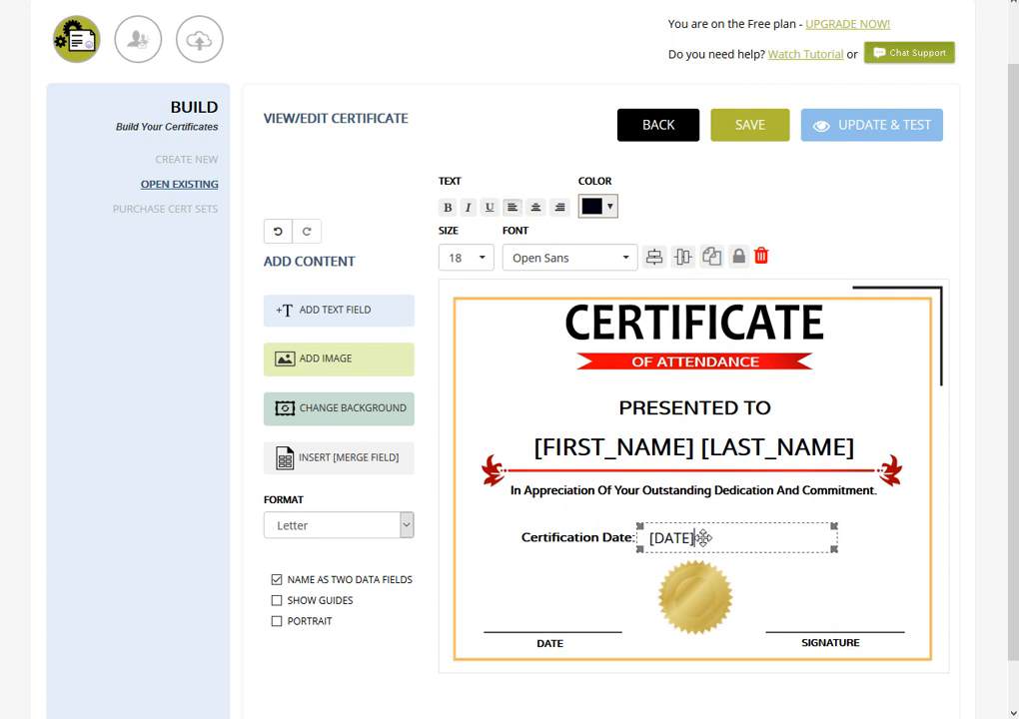
pyautogui.click(804, 581)
# Step: Widen the [DATE] merge field rightward until its box nearly reaches the certificate's gold border
pyautogui.click(687, 540)
pyautogui.moveTo(837, 525); pyautogui.dragTo(923, 526)
pyautogui.click(868, 554)
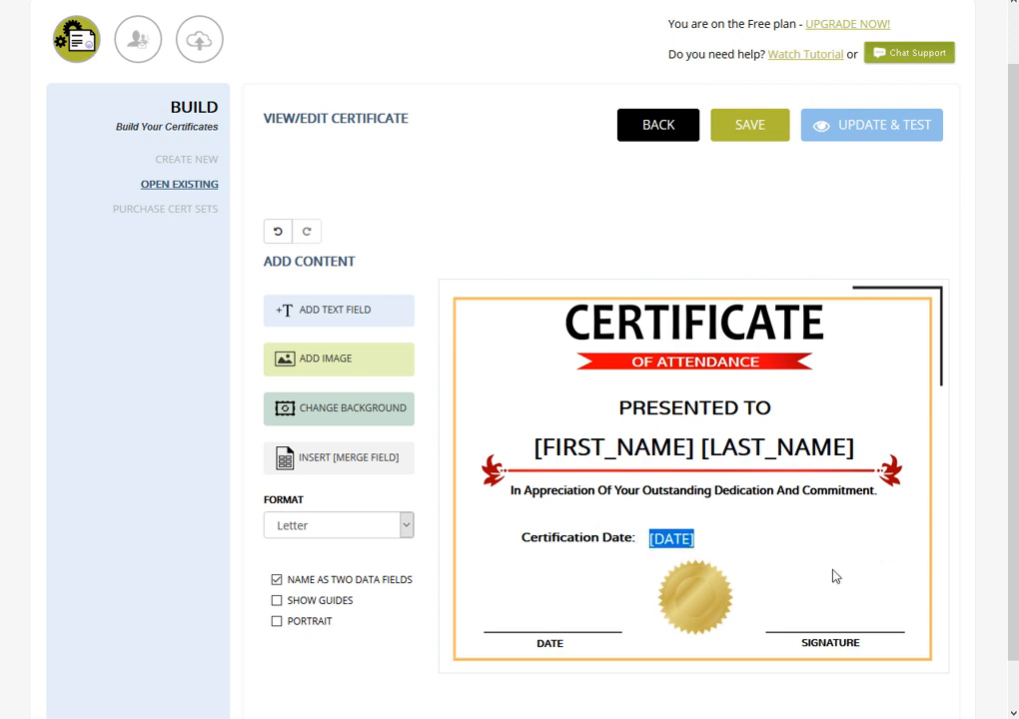
pyautogui.click(701, 539)
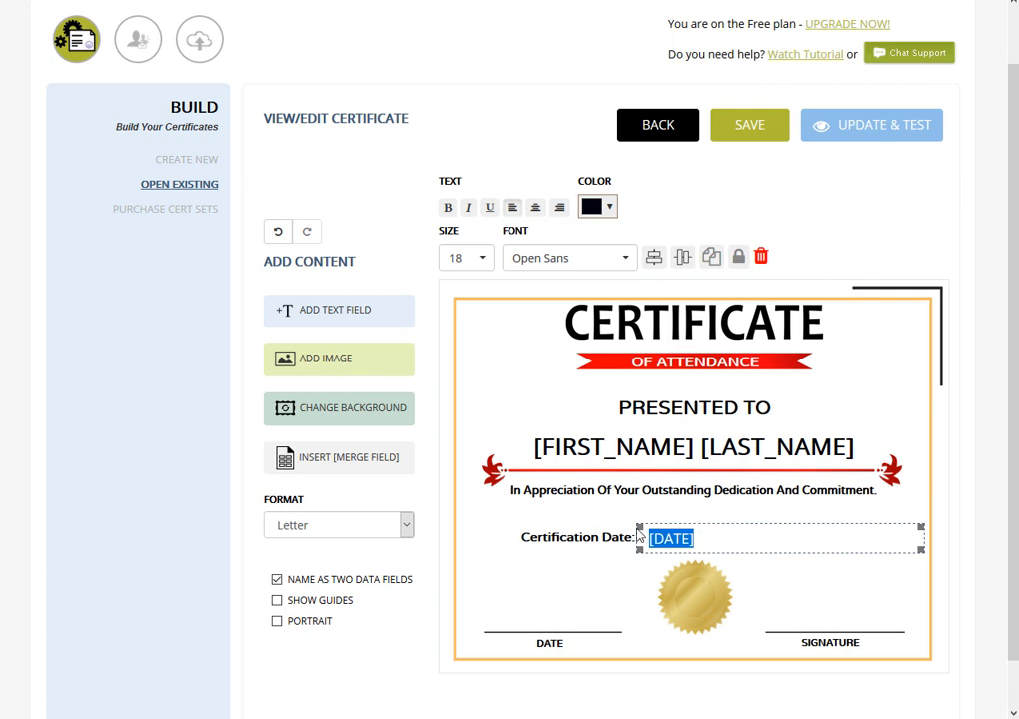
pyautogui.click(614, 539)
pyautogui.click(691, 545)
pyautogui.click(819, 576)
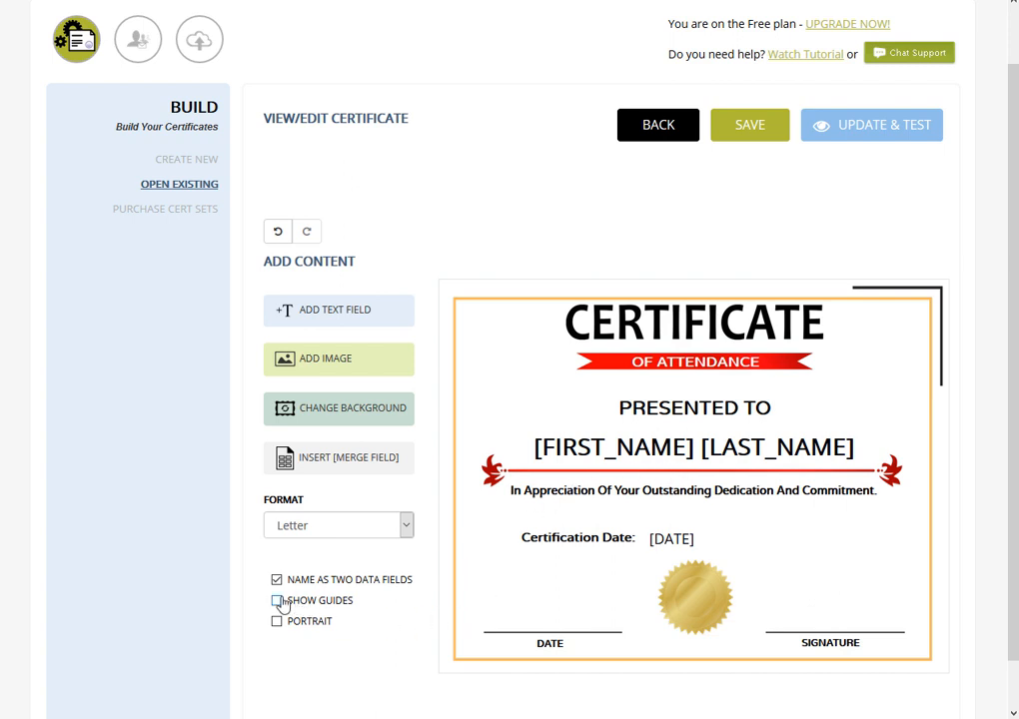
# Step: Try the recipient name as a single data field and restore the two separate name fields
pyautogui.moveTo(280, 587)
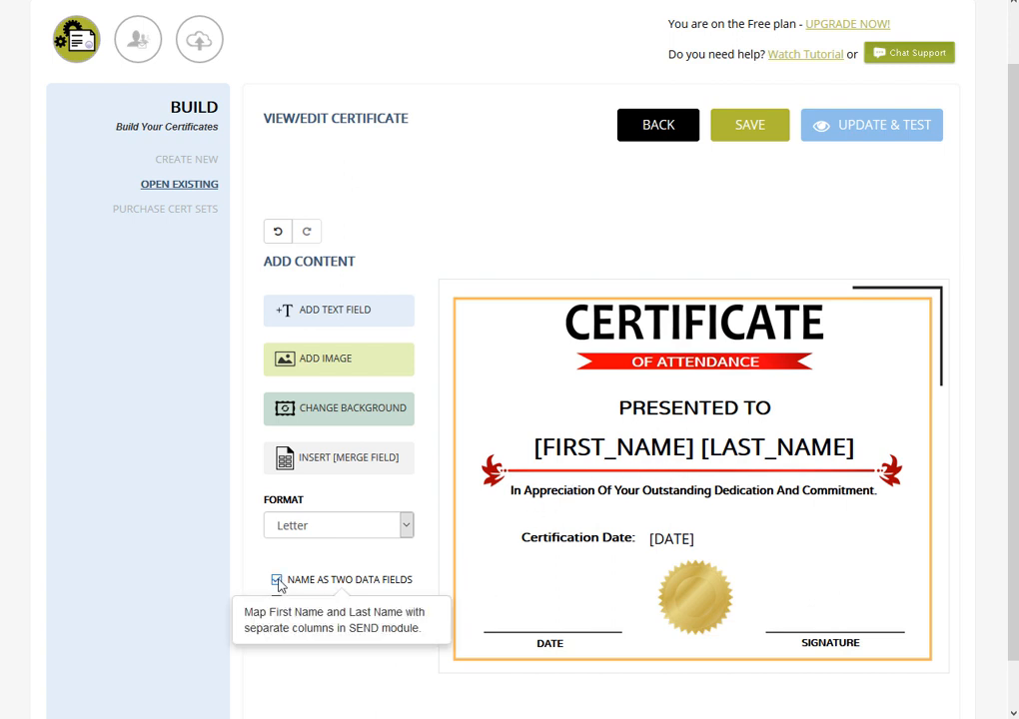
pyautogui.click(277, 581)
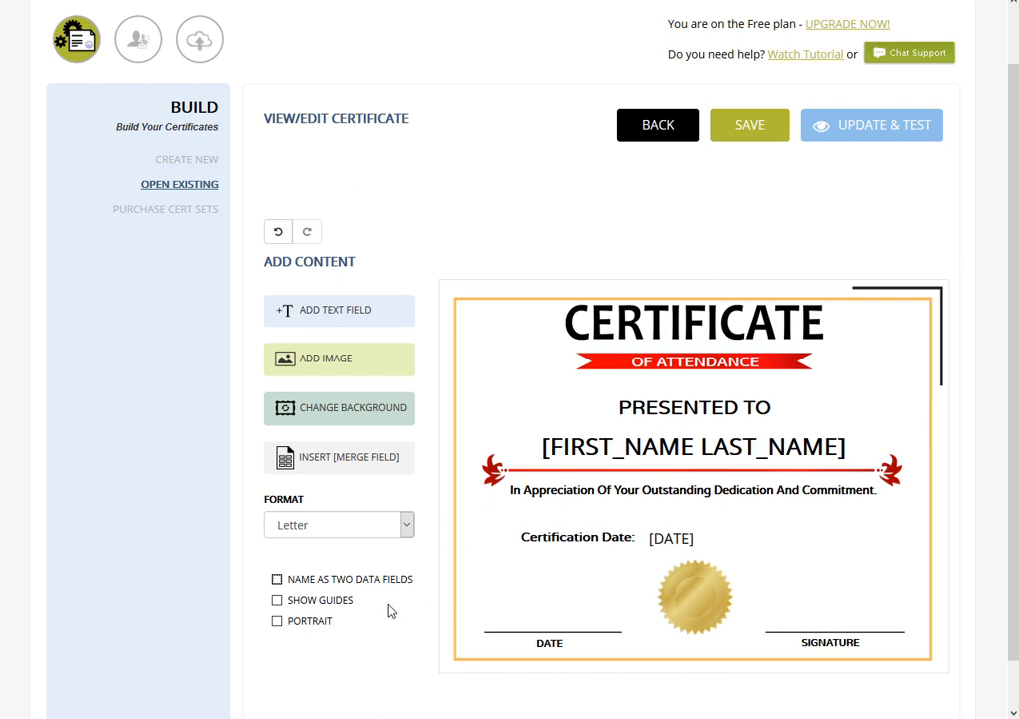
pyautogui.click(277, 581)
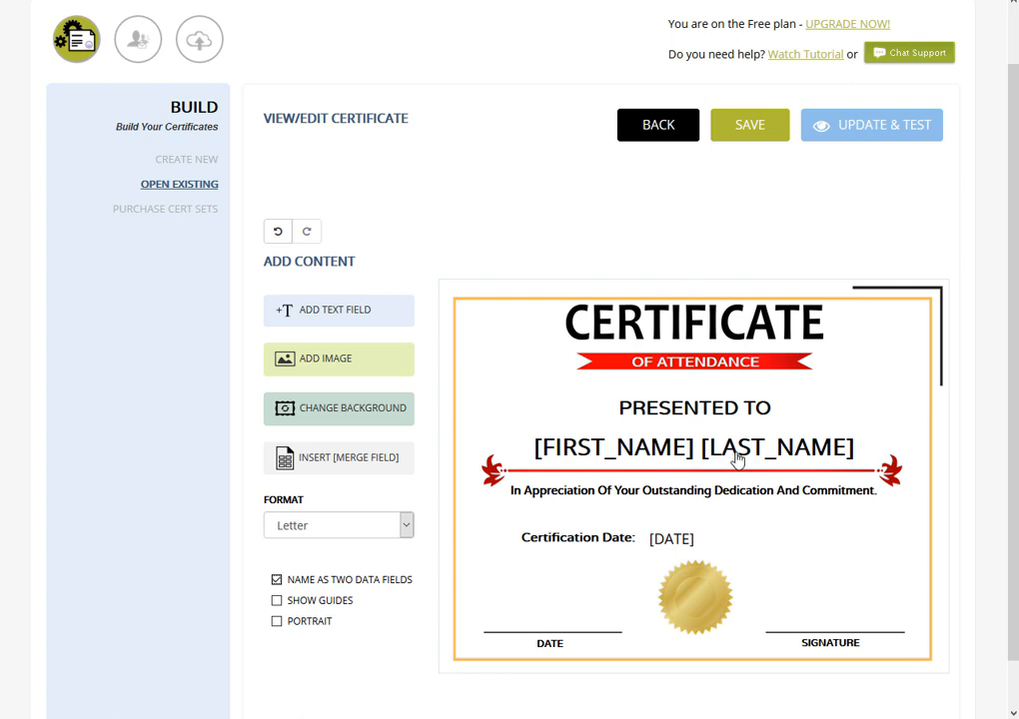
# Step: Save the certificate as a new cert set named Template and return to the certificate editor
pyautogui.click(744, 135)
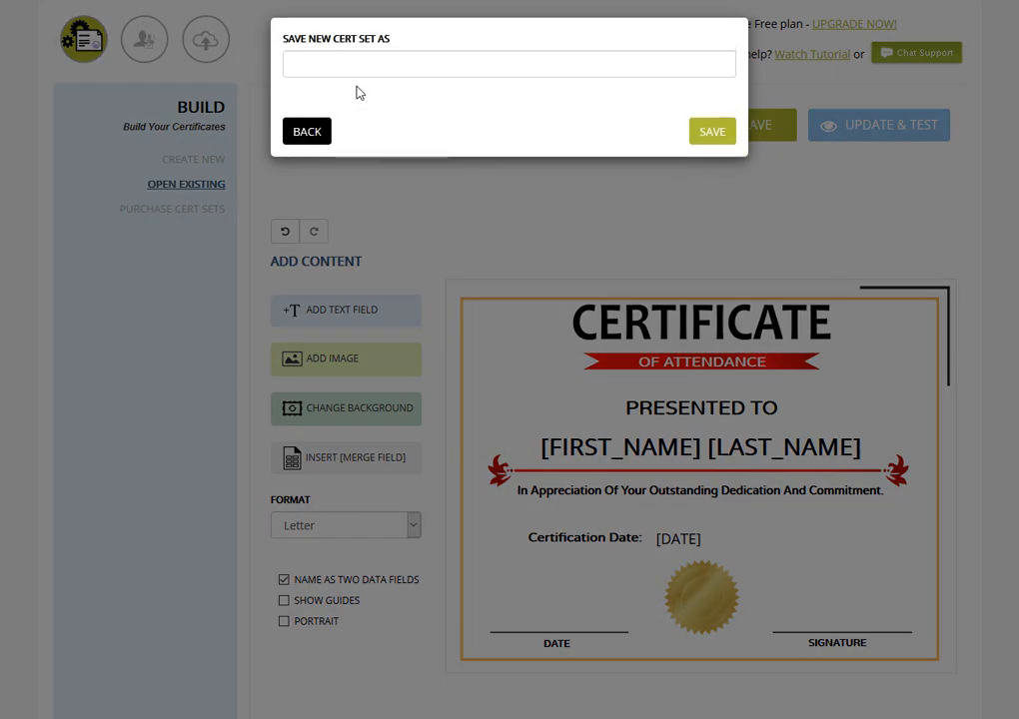
pyautogui.click(343, 64)
pyautogui.write('Template')
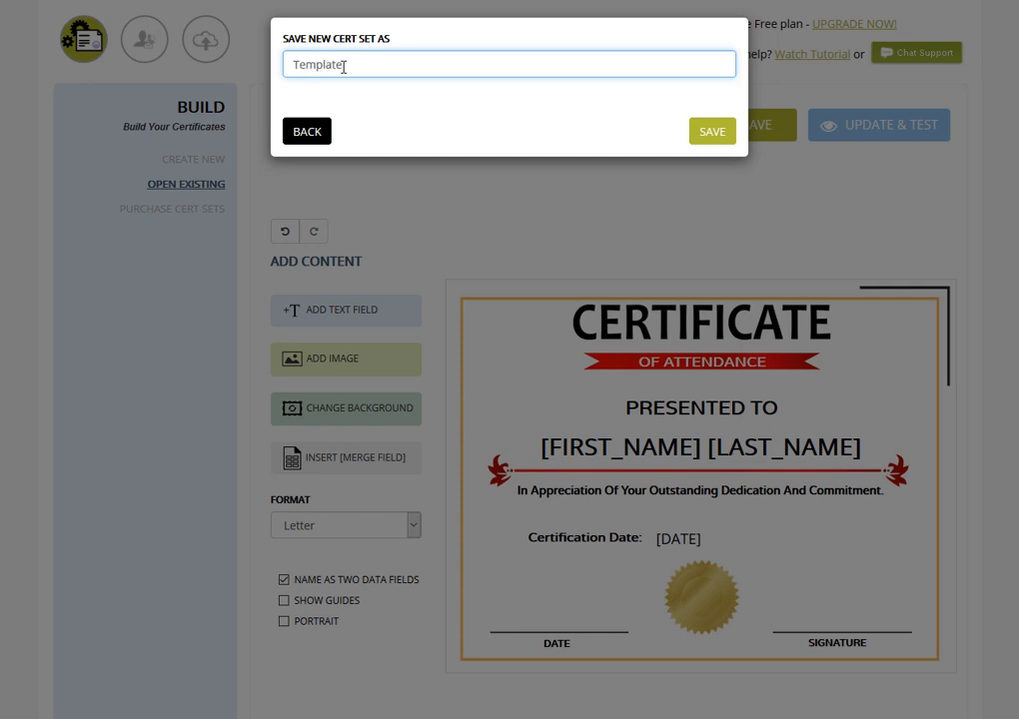
pyautogui.click(704, 134)
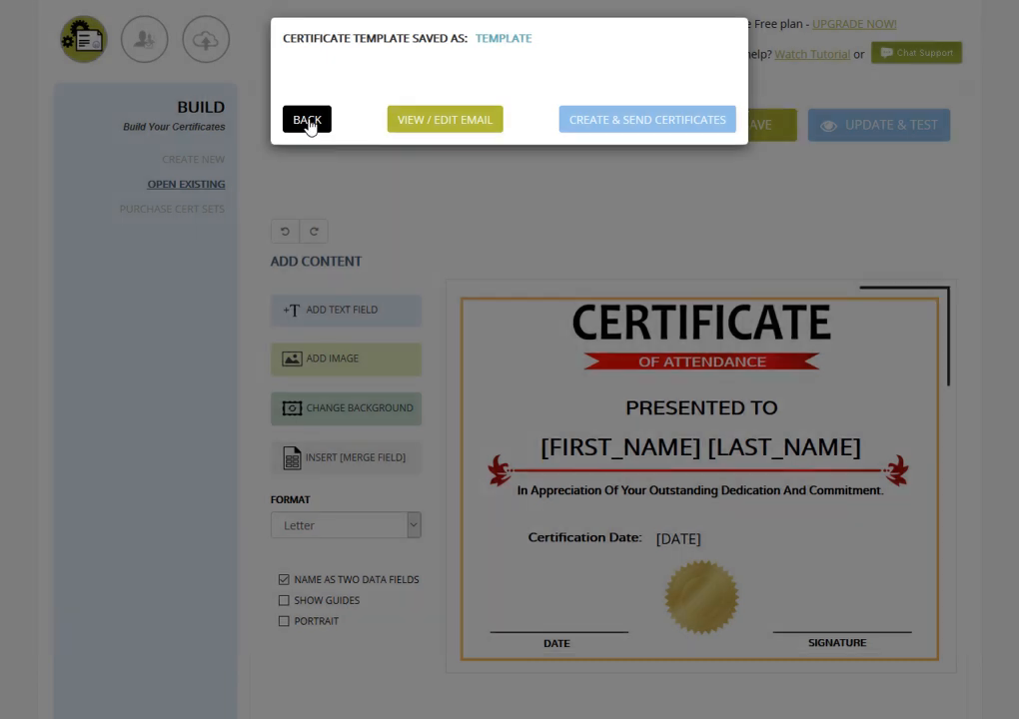
pyautogui.click(306, 121)
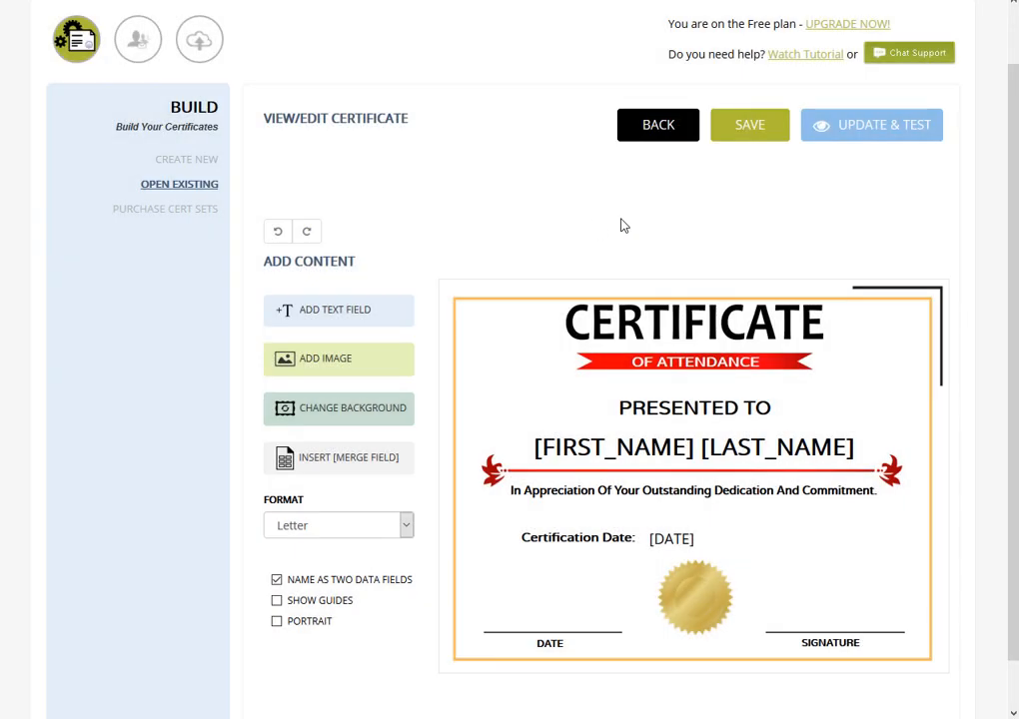
# Step: View the available ways to test the certificate and close the choices without running a test
pyautogui.click(846, 134)
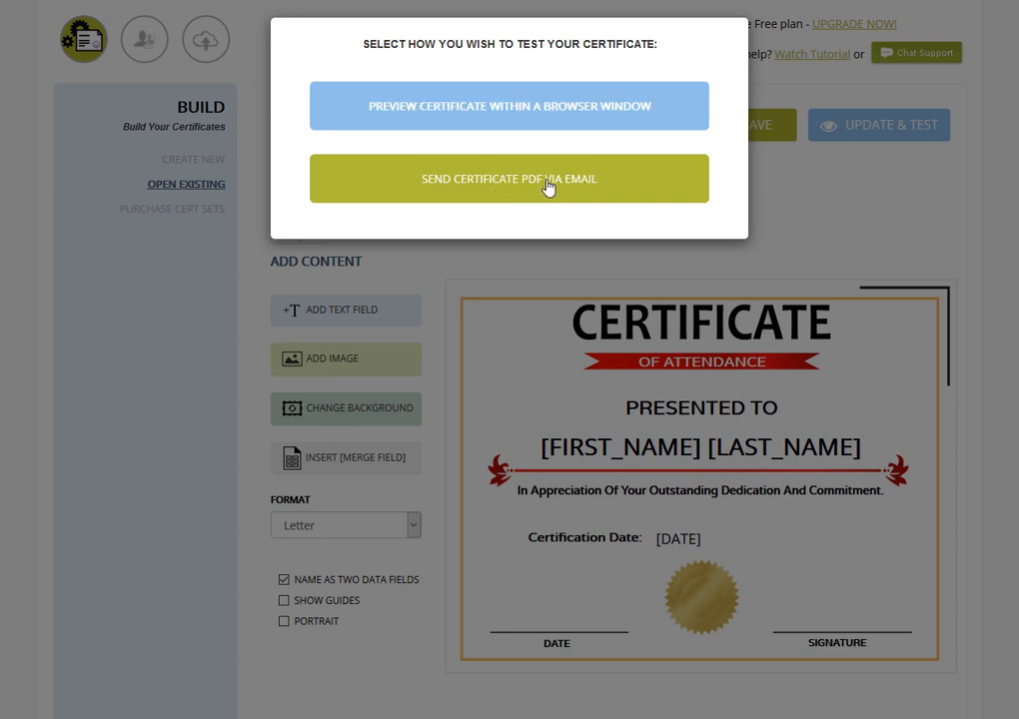
pyautogui.click(808, 192)
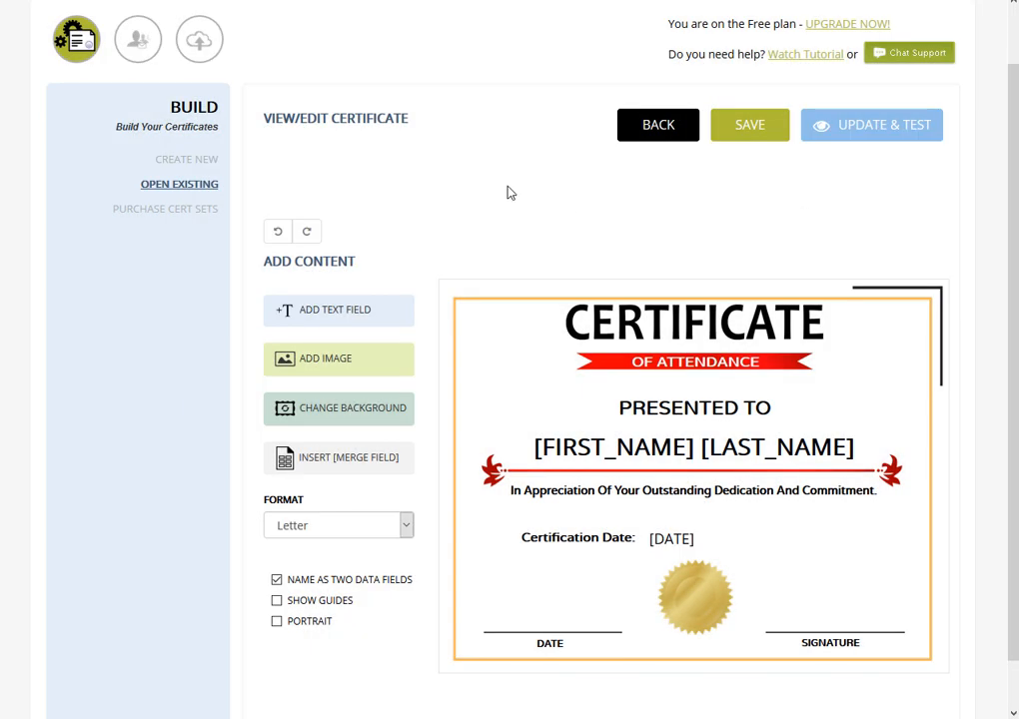
# Step: Go to the Send to Recipients stage, where a cert set is chosen
pyautogui.click(132, 44)
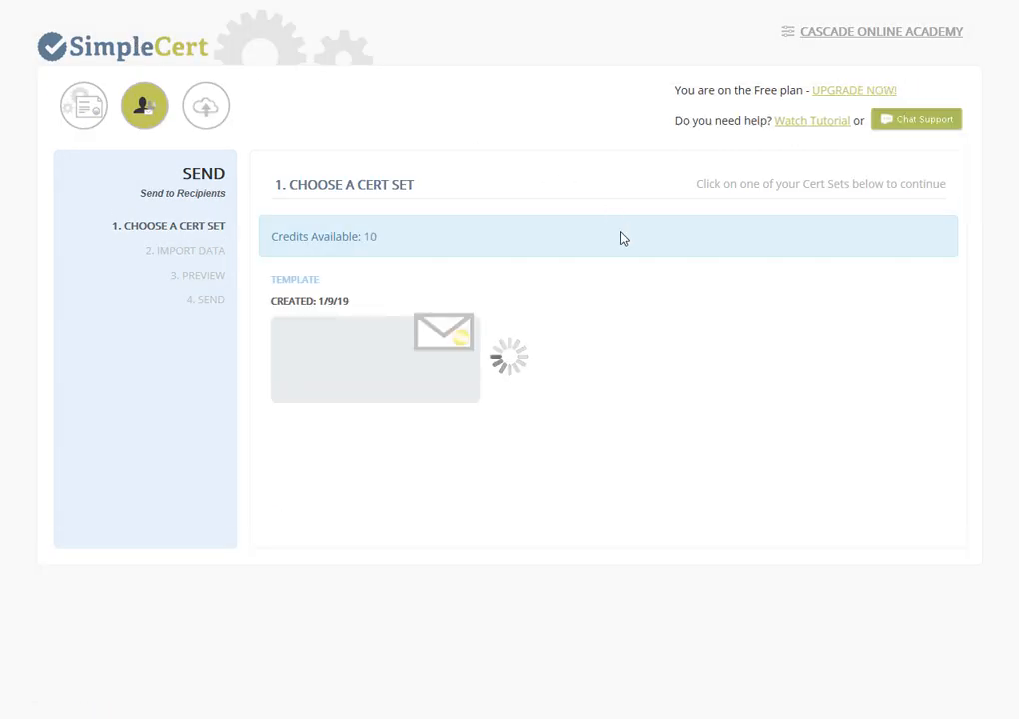